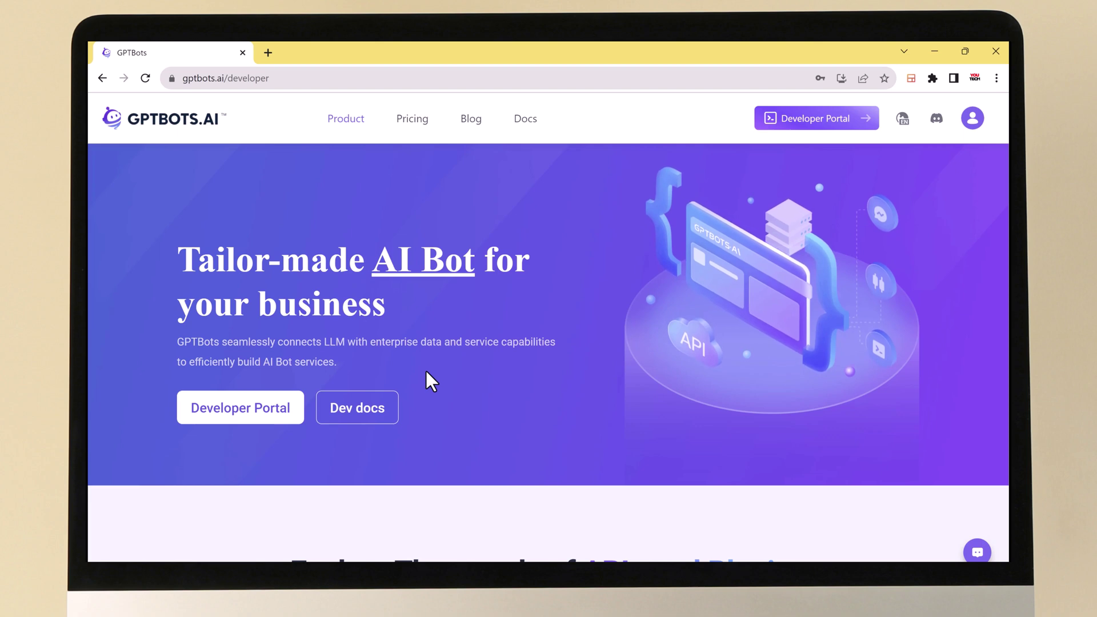
Look through the developer landing page, covering its APIs and plugins, capabilities and How It Works sections, and return to its beginning.
scroll(427, 374, down, 5)
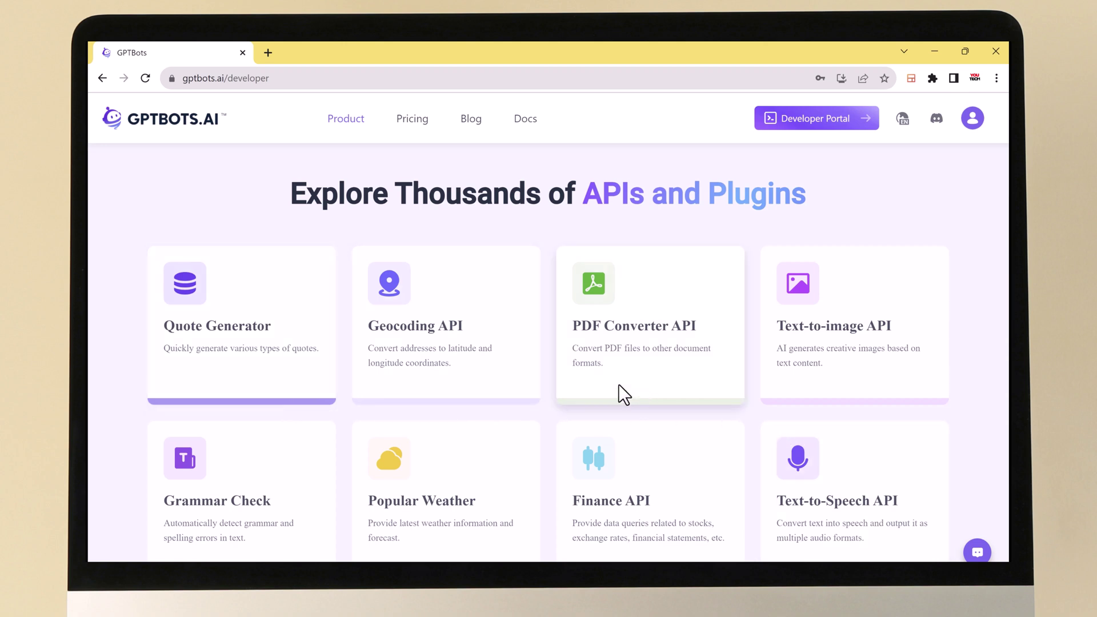
scroll(624, 395, down, 6)
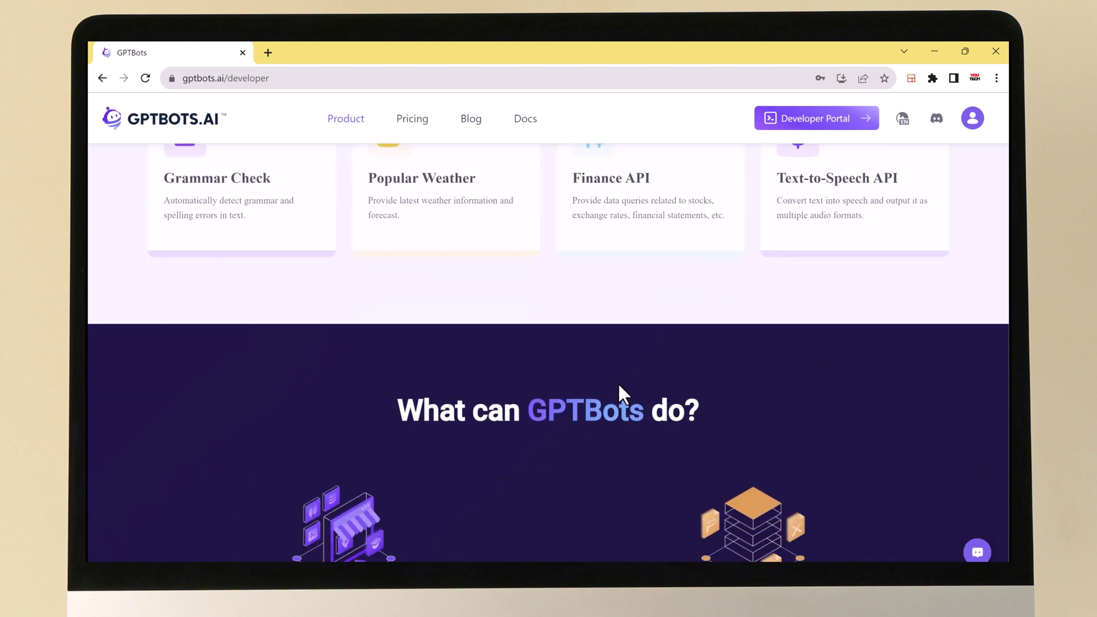
scroll(624, 394, down, 2)
scroll(624, 394, down, 2)
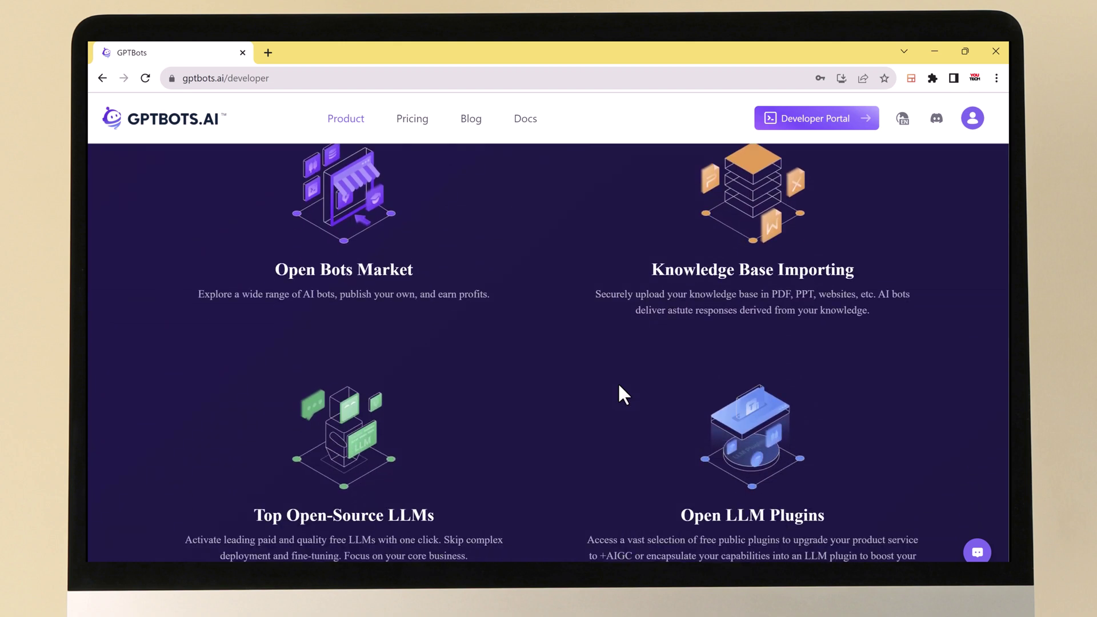
scroll(876, 417, down, 8)
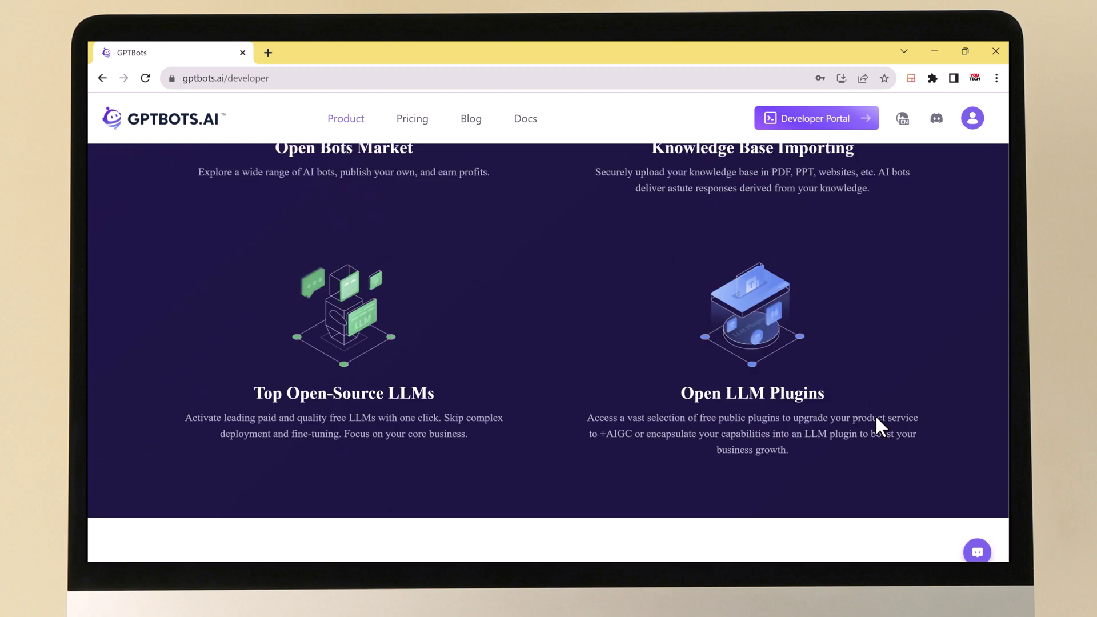
scroll(875, 416, down, 3)
scroll(875, 417, up, 1)
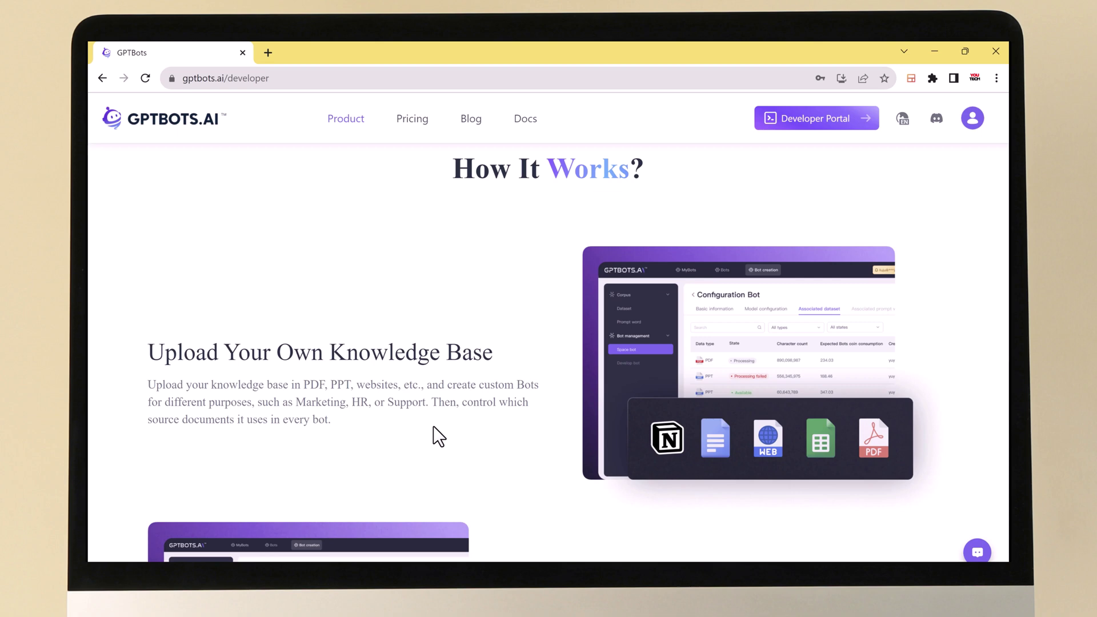
scroll(433, 426, down, 5)
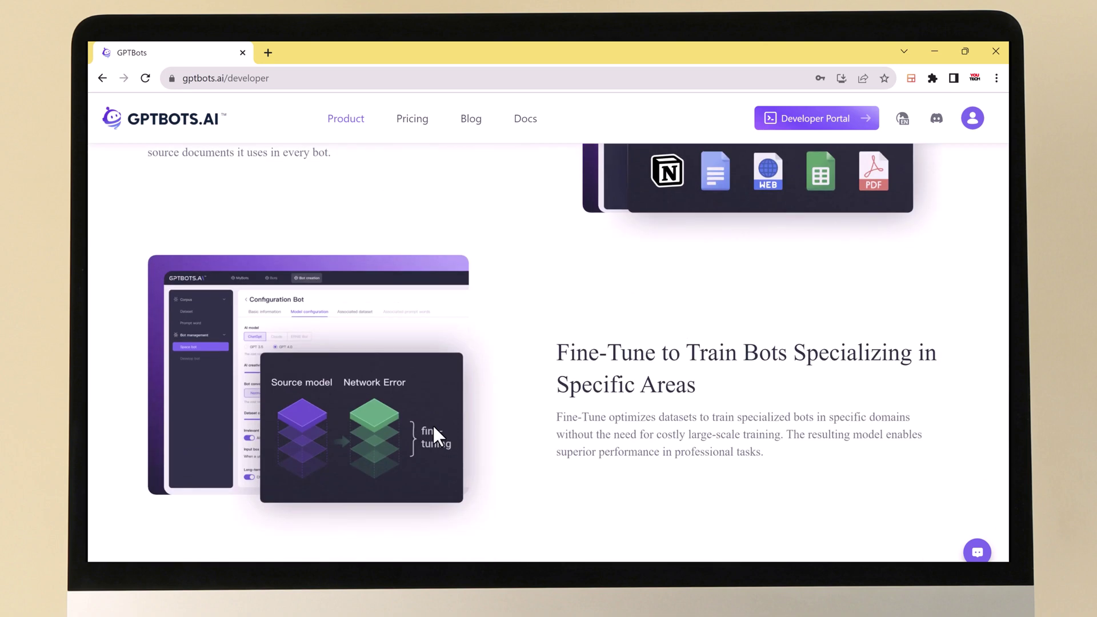
scroll(432, 425, down, 5)
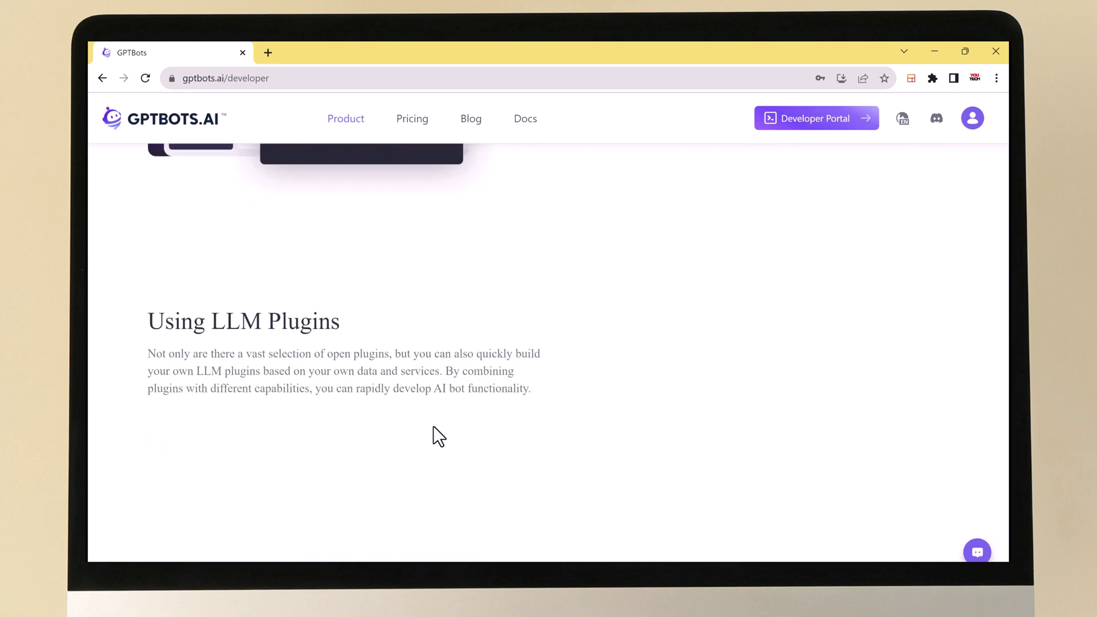
scroll(433, 426, down, 7)
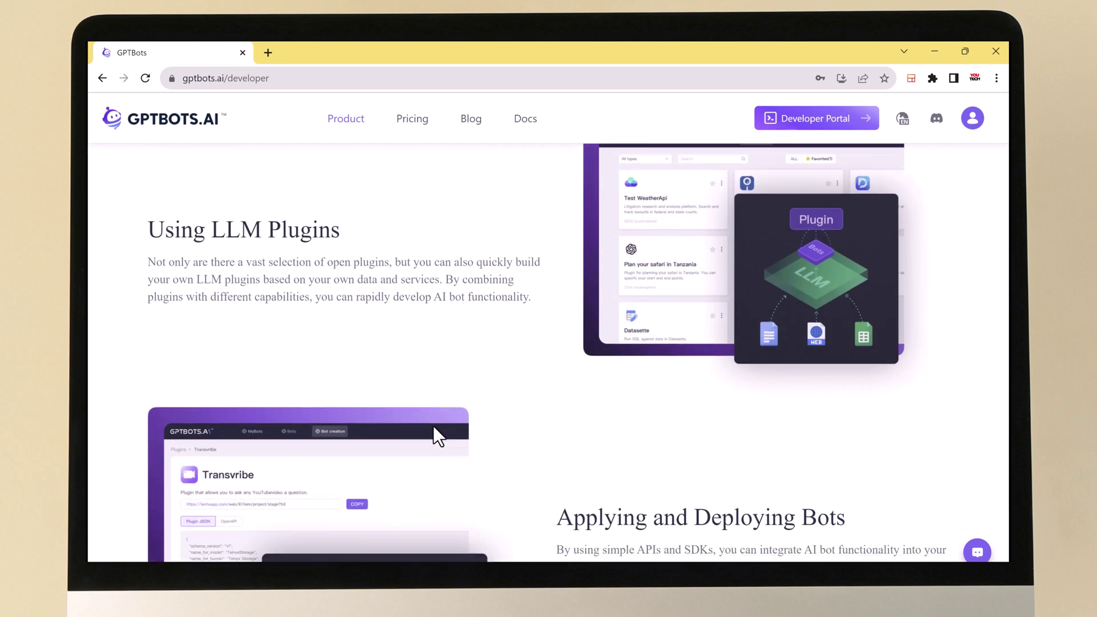
scroll(439, 436, down, 3)
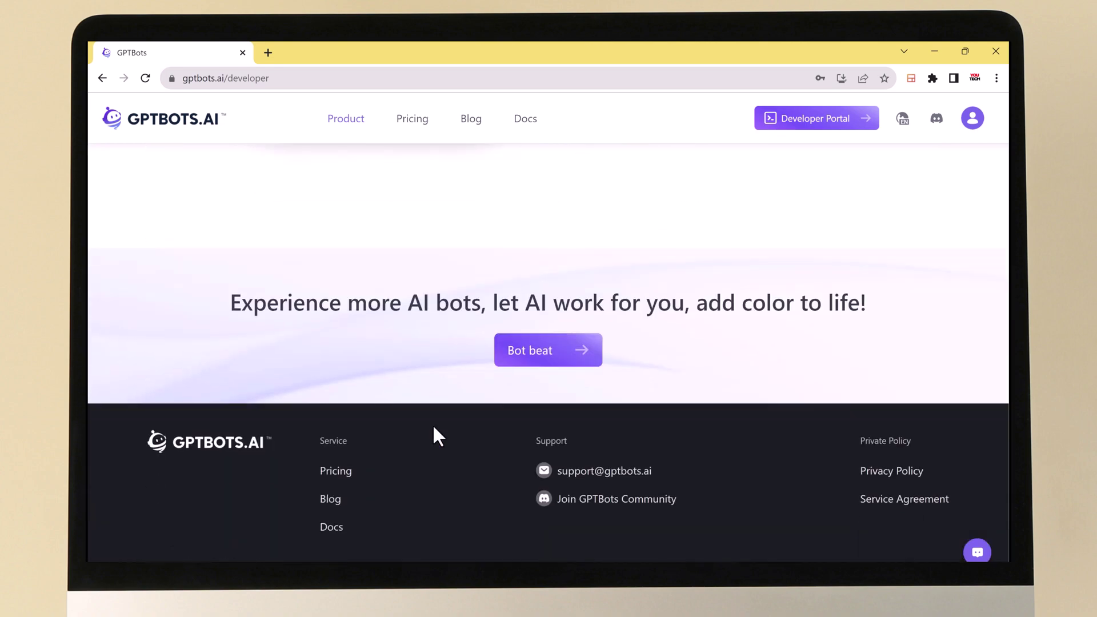
scroll(436, 426, up, 20)
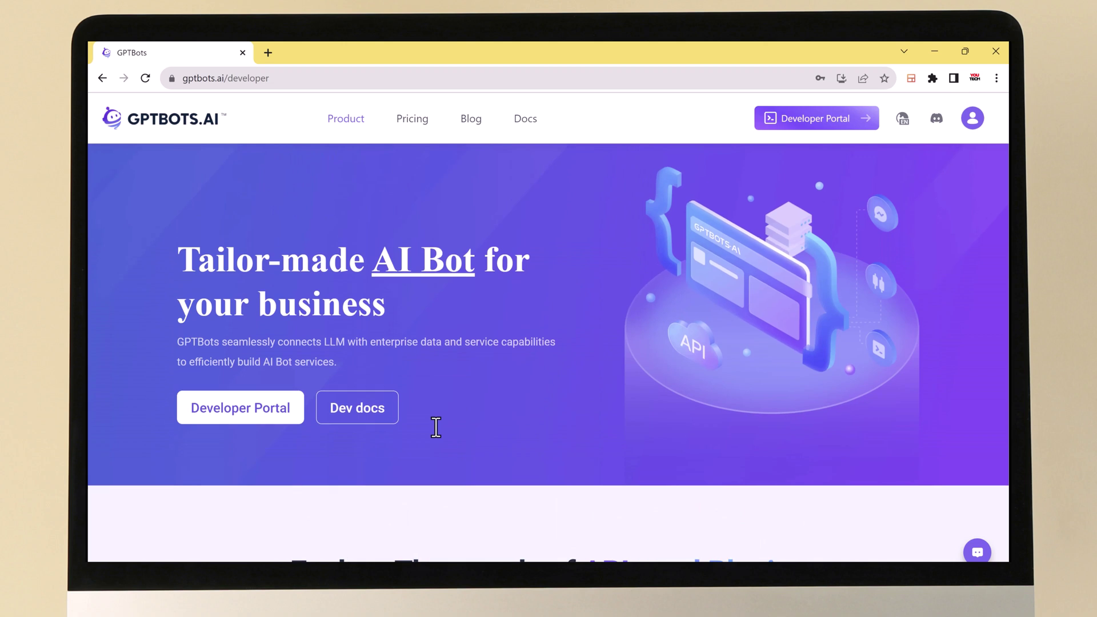
Open the Developer Portal, look at its Plugins, LLMs and Settings pages, and return to My Creation.
click(240, 433)
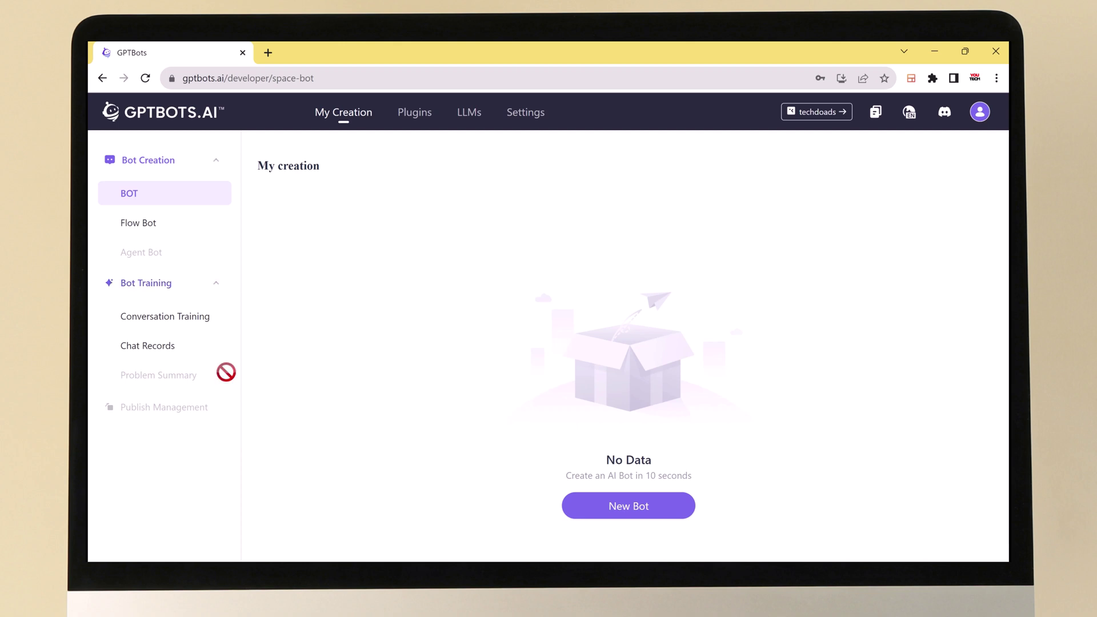
click(421, 120)
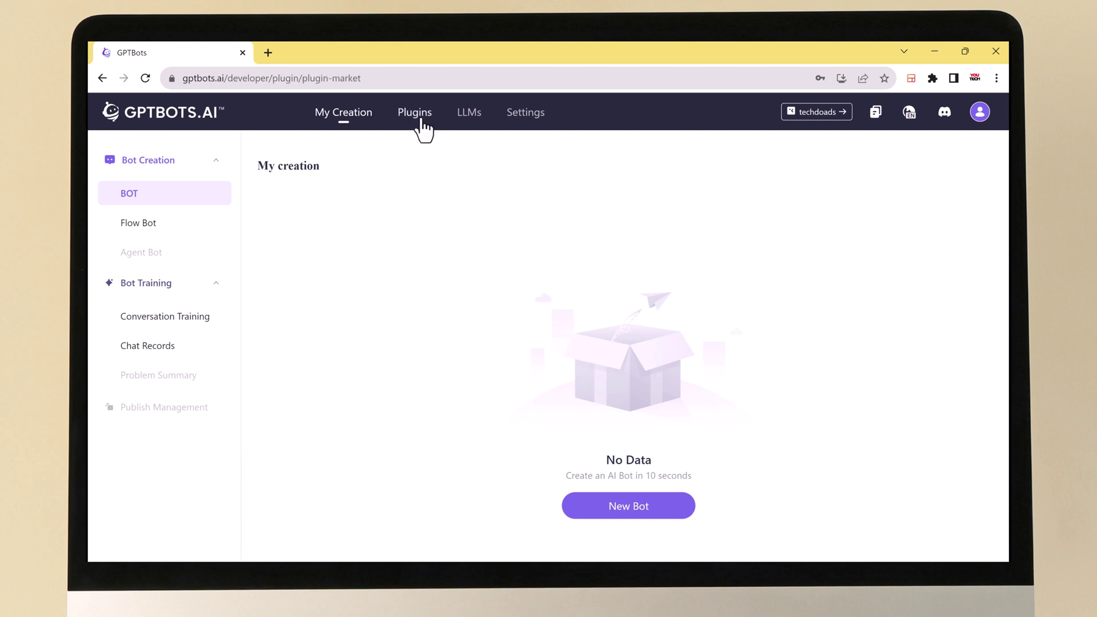
click(461, 119)
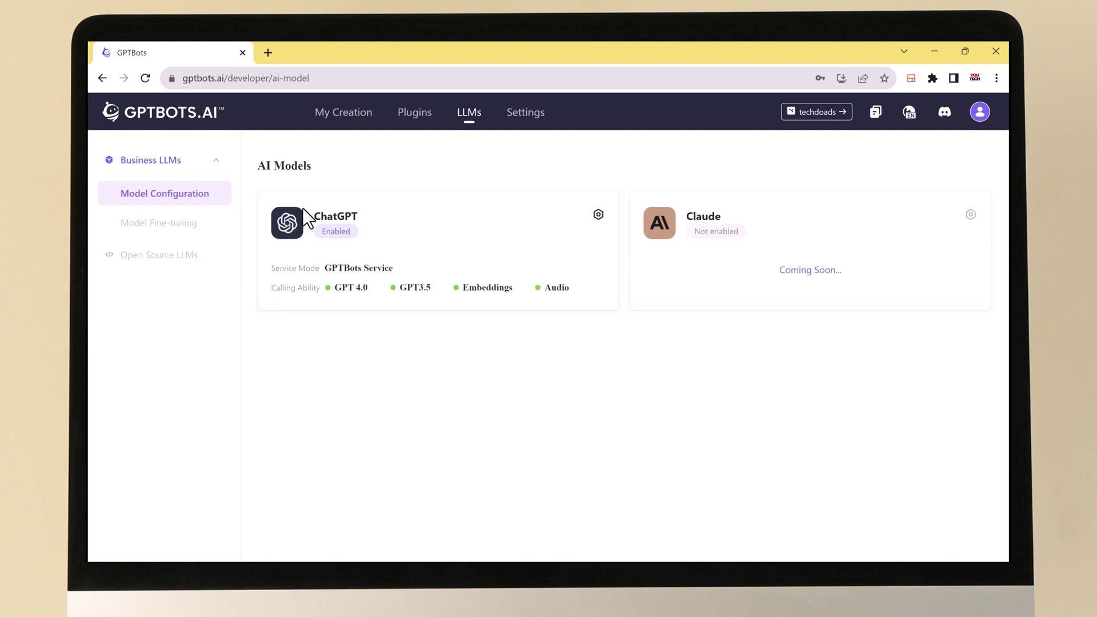
click(526, 114)
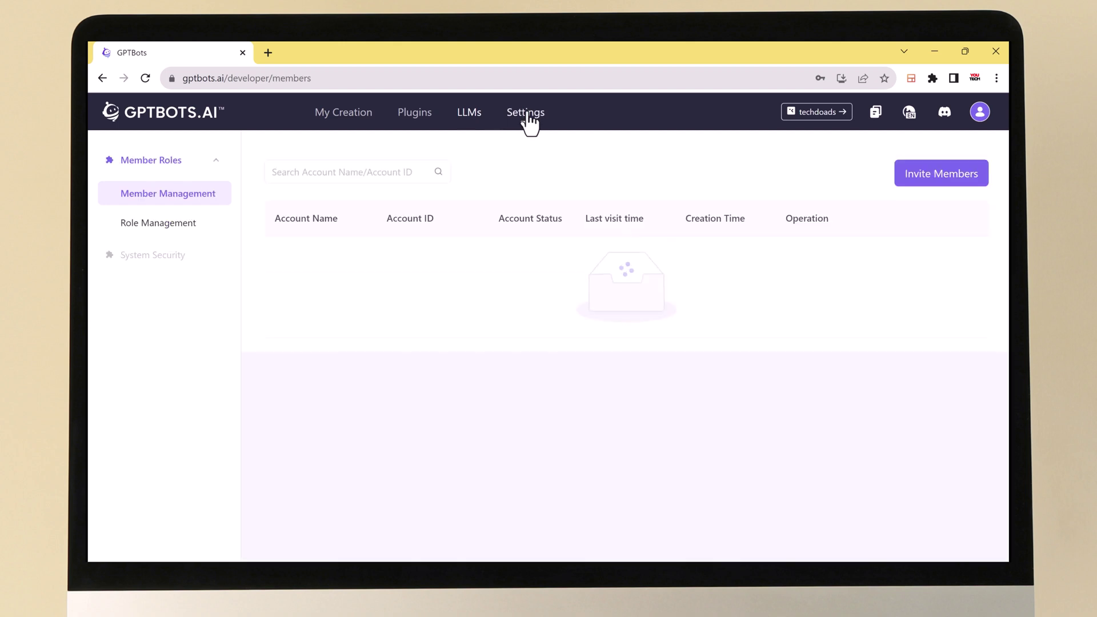
click(343, 126)
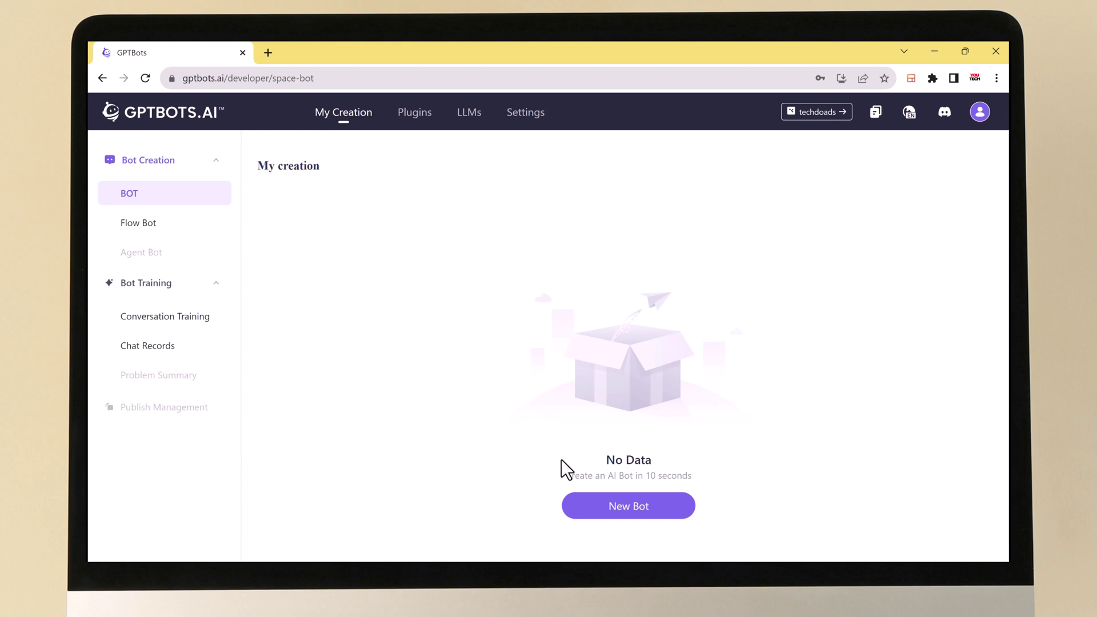
Start a new bot of type AI Assistant and name it Healthcare.
click(597, 510)
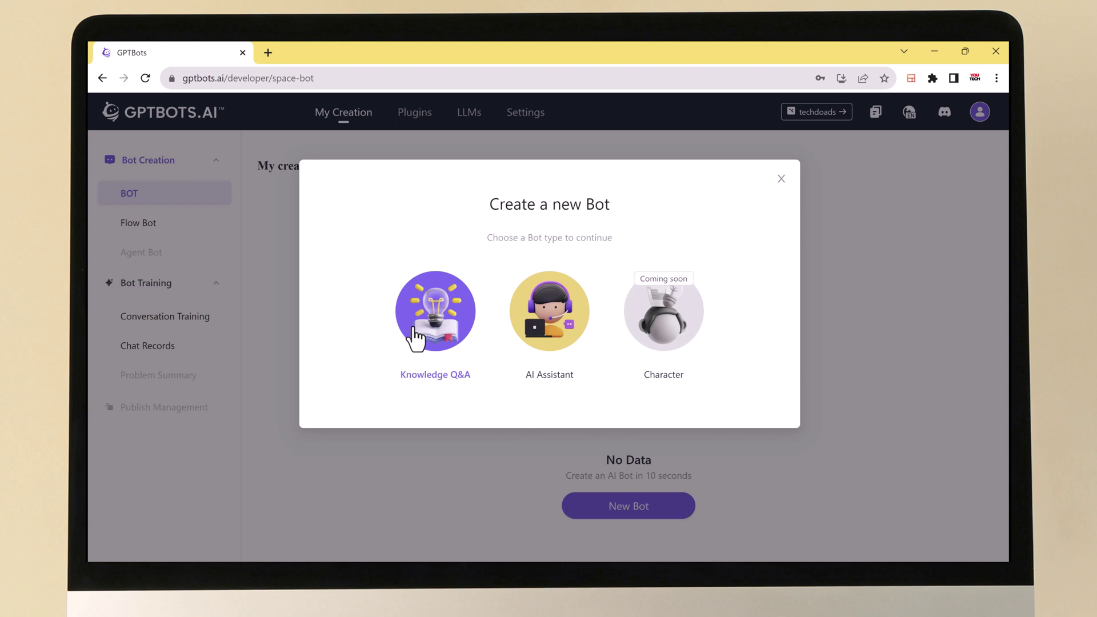
click(564, 348)
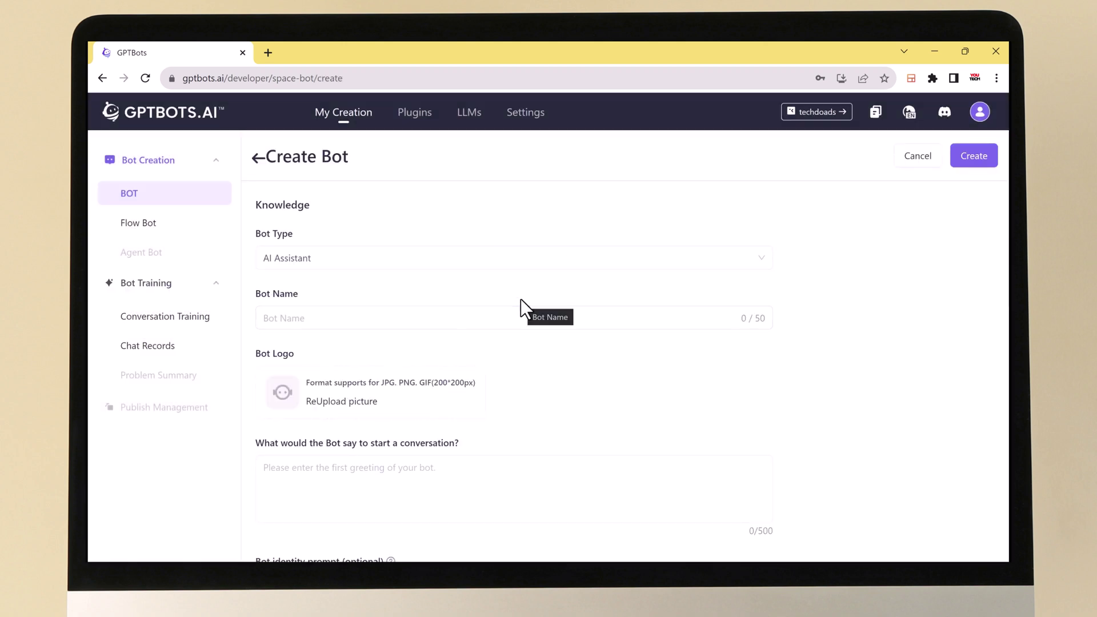
click(500, 318)
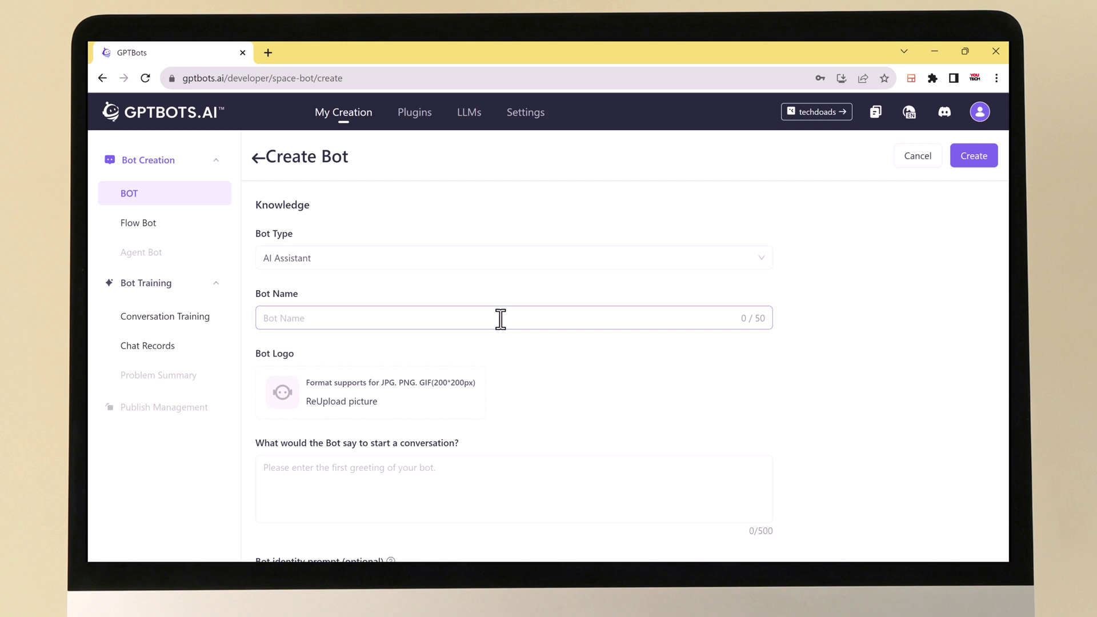
text(Healthcare)
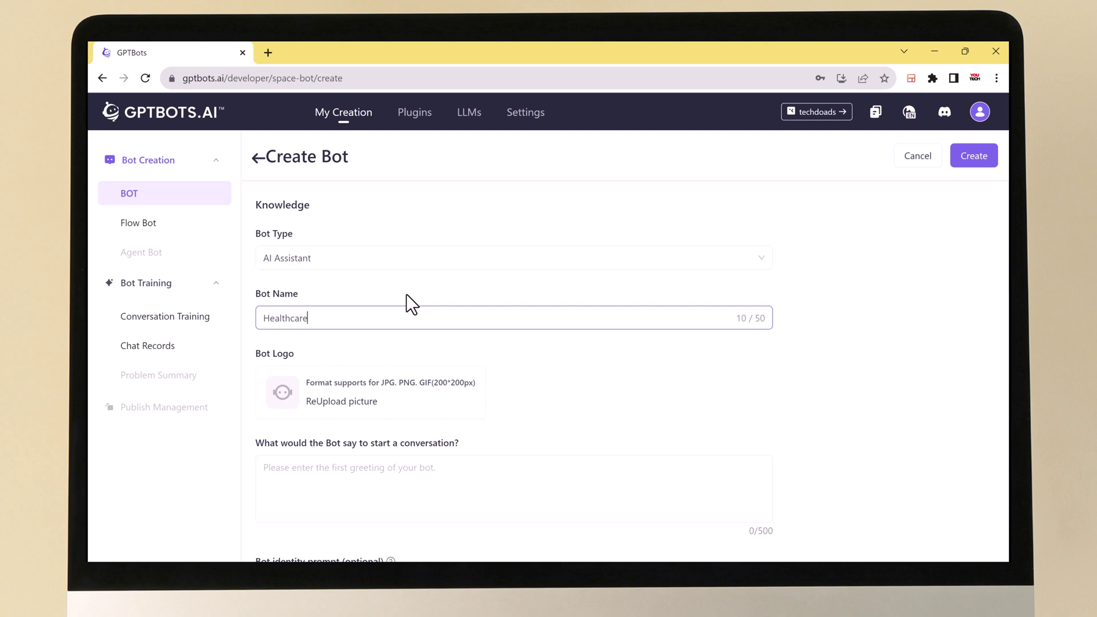
Upload the Family Doctor Logo image as the bot logo, enlarging it within the crop frame before accepting it.
scroll(406, 294, down, 2)
click(341, 268)
click(256, 169)
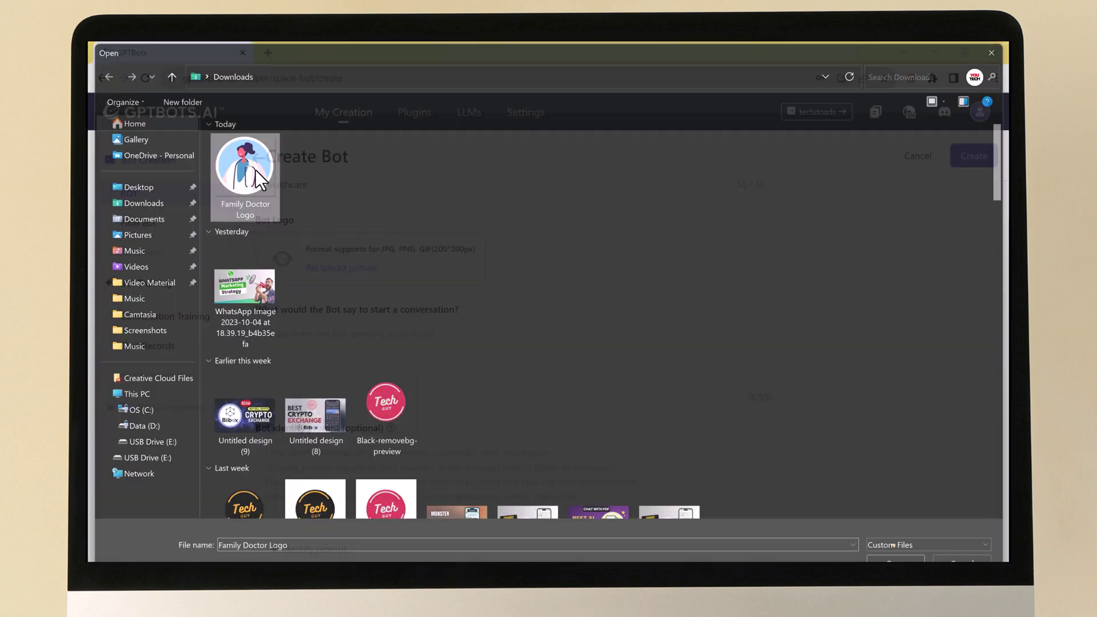
double_click(255, 170)
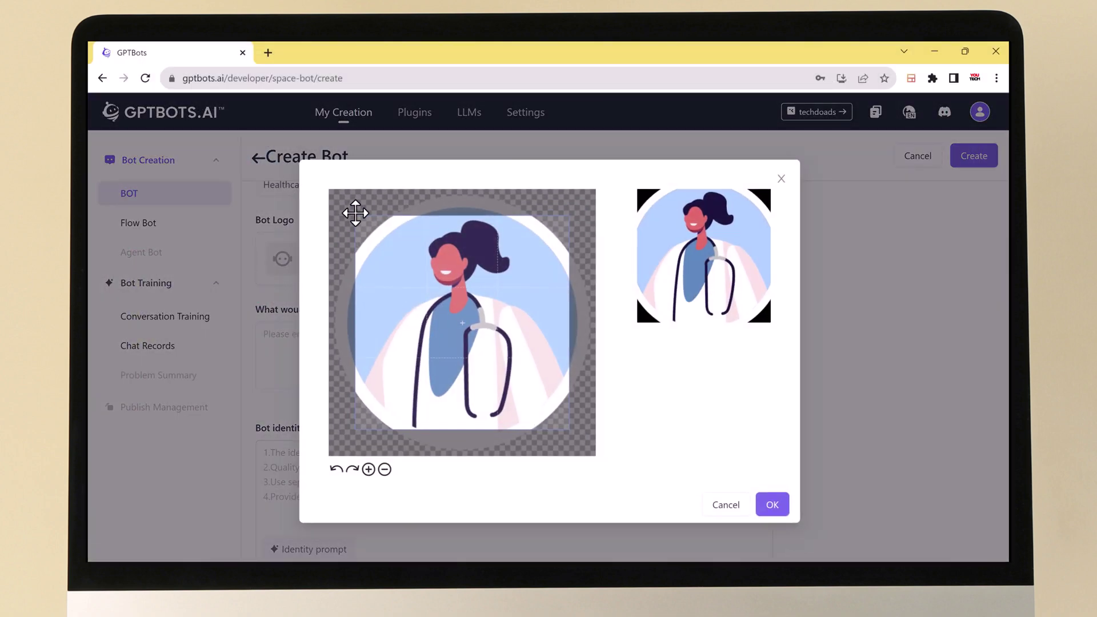
scroll(417, 309, up, 3)
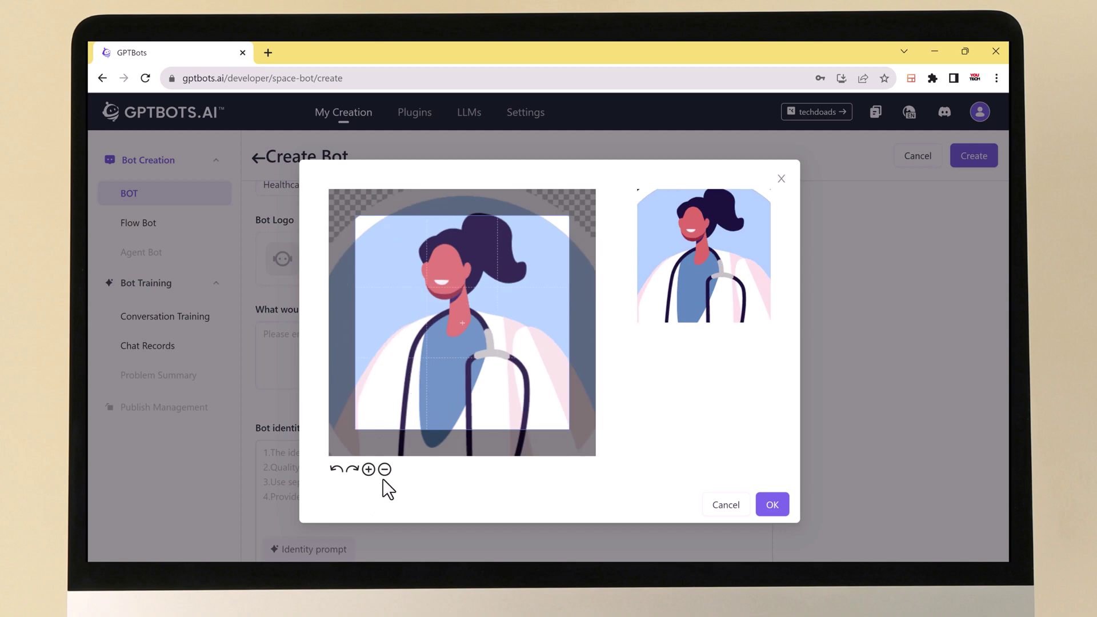
scroll(434, 370, down, 2)
scroll(435, 372, up, 2)
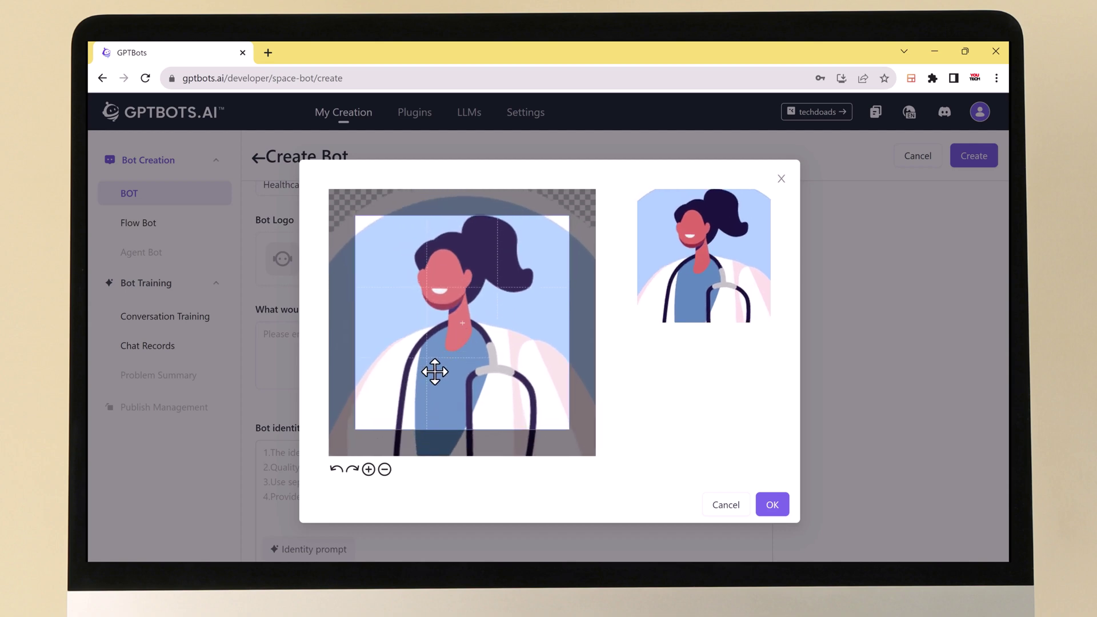
click(772, 504)
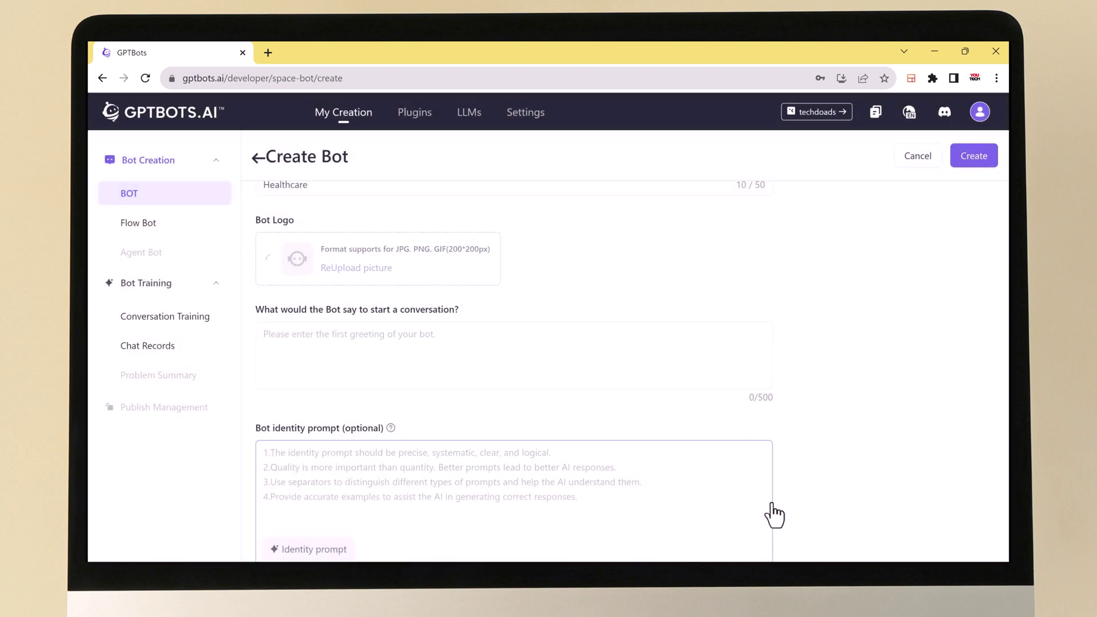
Set the greeting to "Hello! I'm your healthcare assistant, here to help you with any health-related questions or concerns you may have. How can I assist you today?".
click(498, 348)
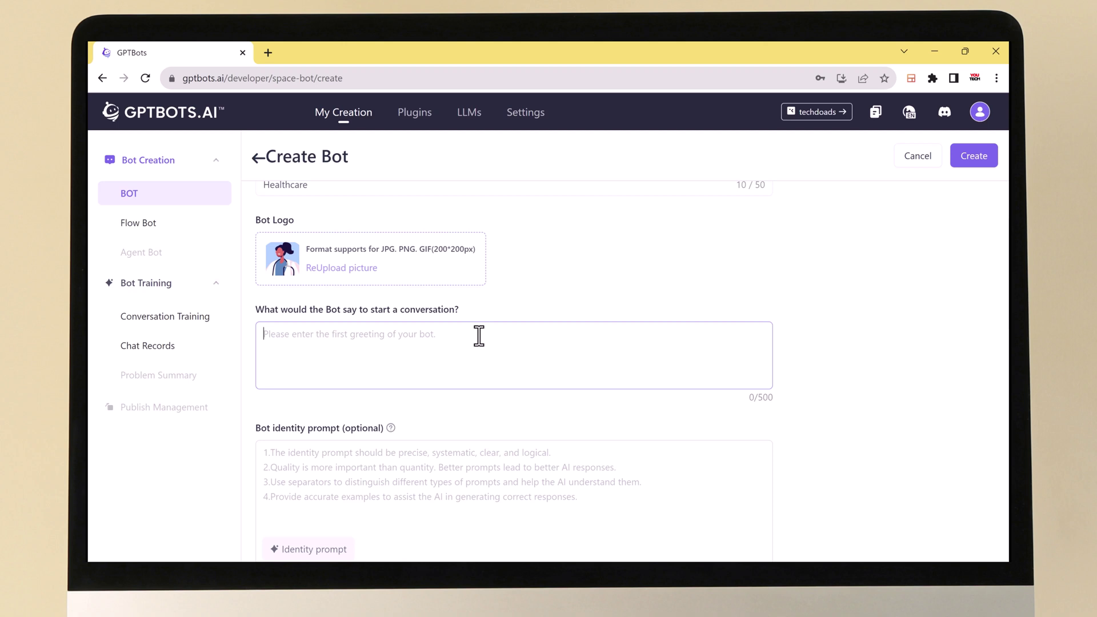
click(478, 336)
text(Hello! I'm your healthcare assistant, here to help you with any health-related questions or concerns you may have. How can I assist you today?)
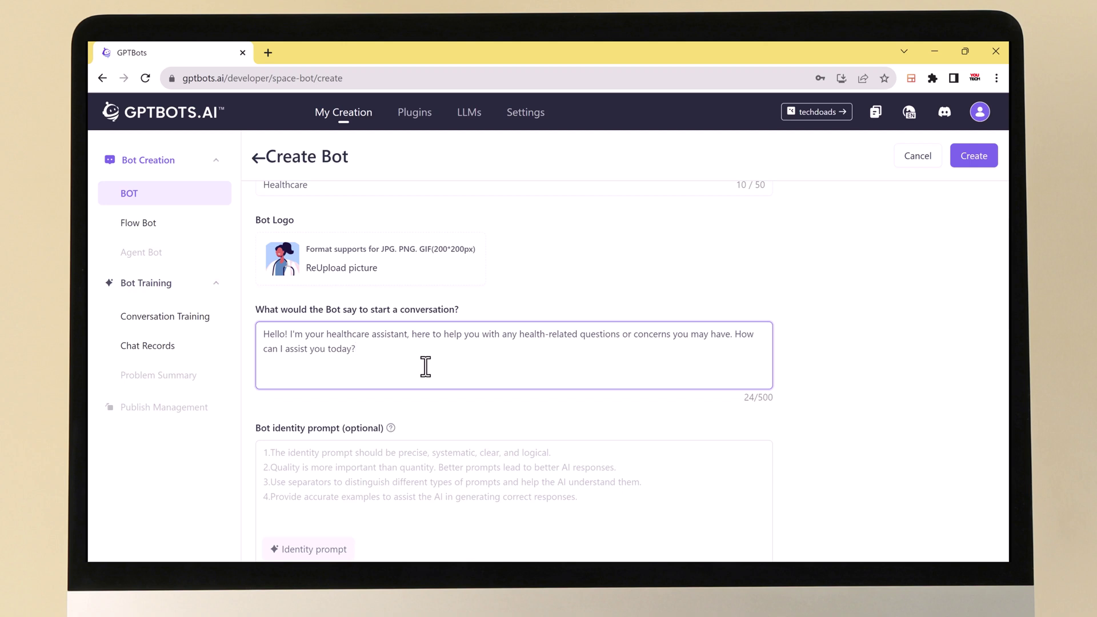
Examine the bot's optional identity prompt, AI model selection, temperature and knowledge settings without changing them.
scroll(425, 367, down, 3)
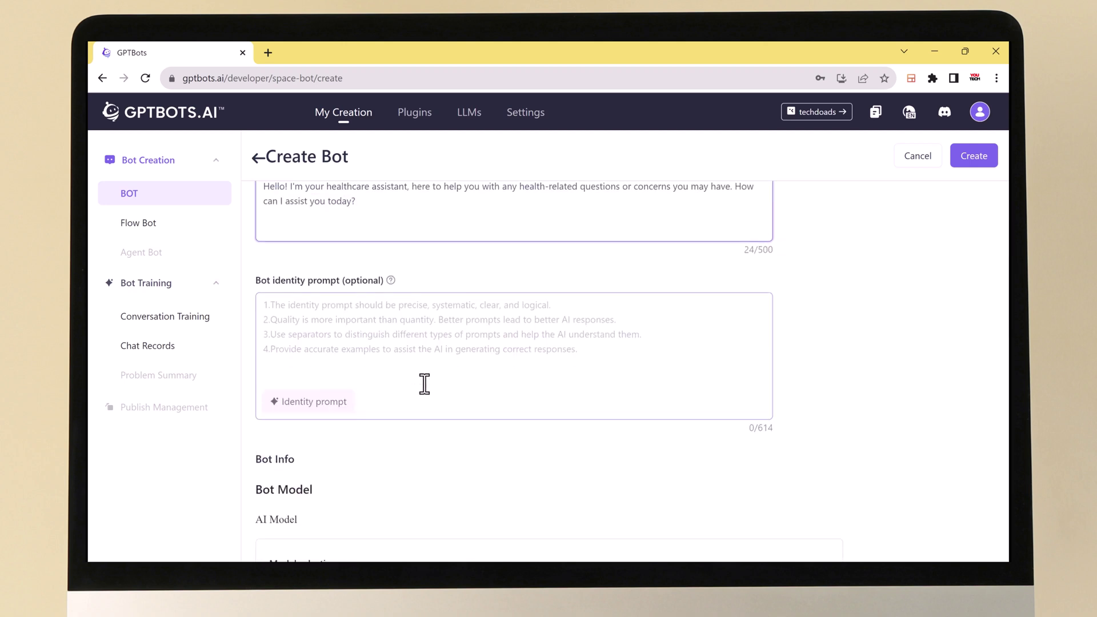
click(338, 373)
click(518, 301)
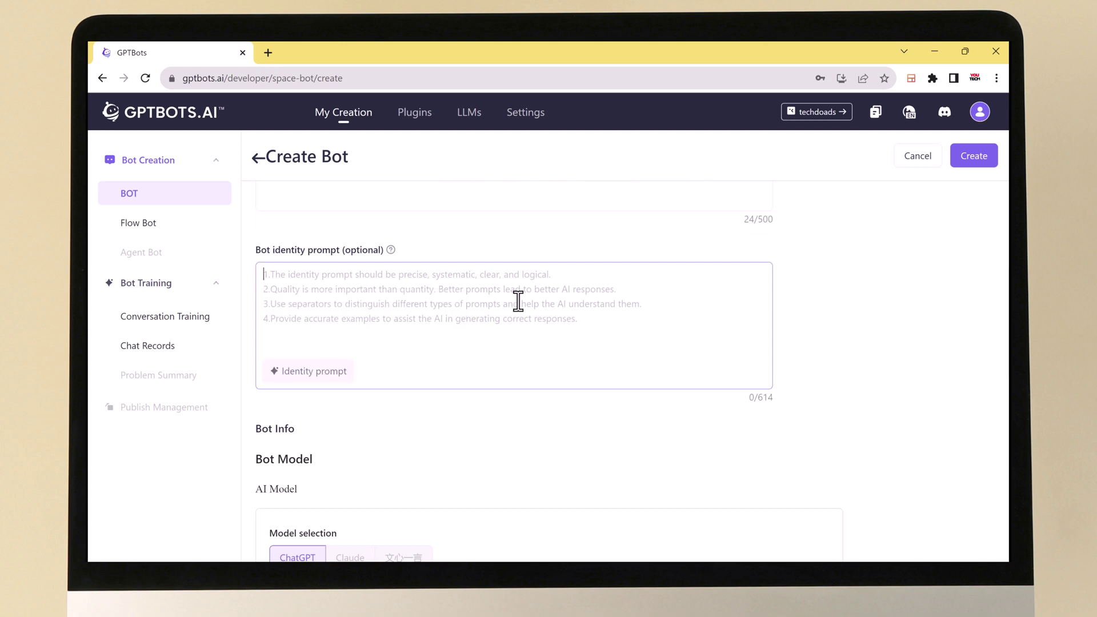
scroll(434, 356, down, 2)
scroll(368, 361, down, 3)
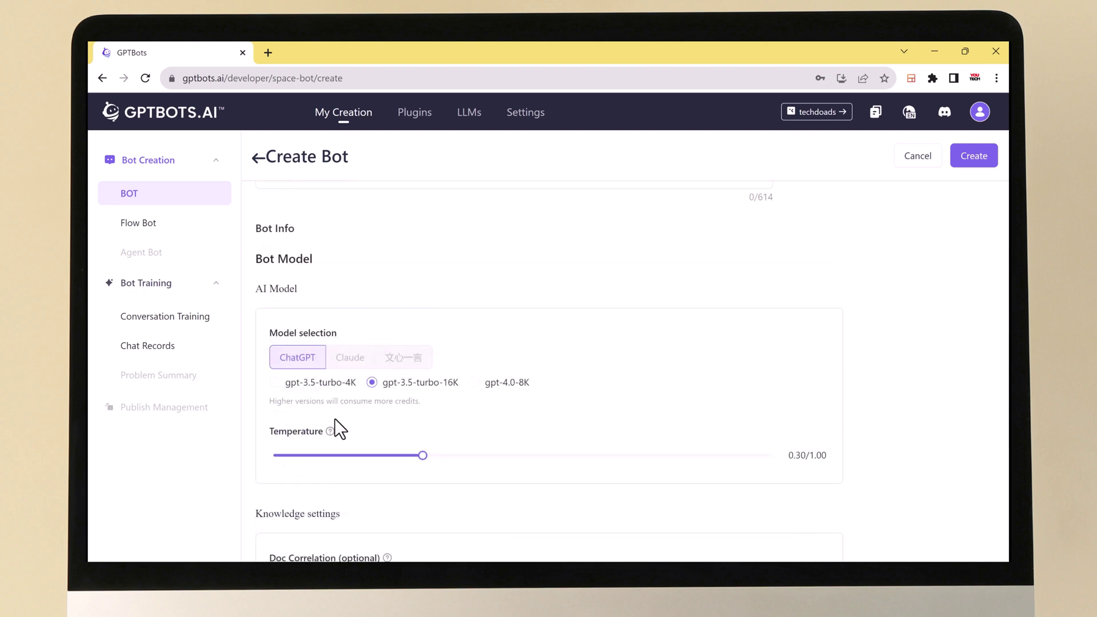
mouse_move(425, 457)
scroll(457, 411, down, 4)
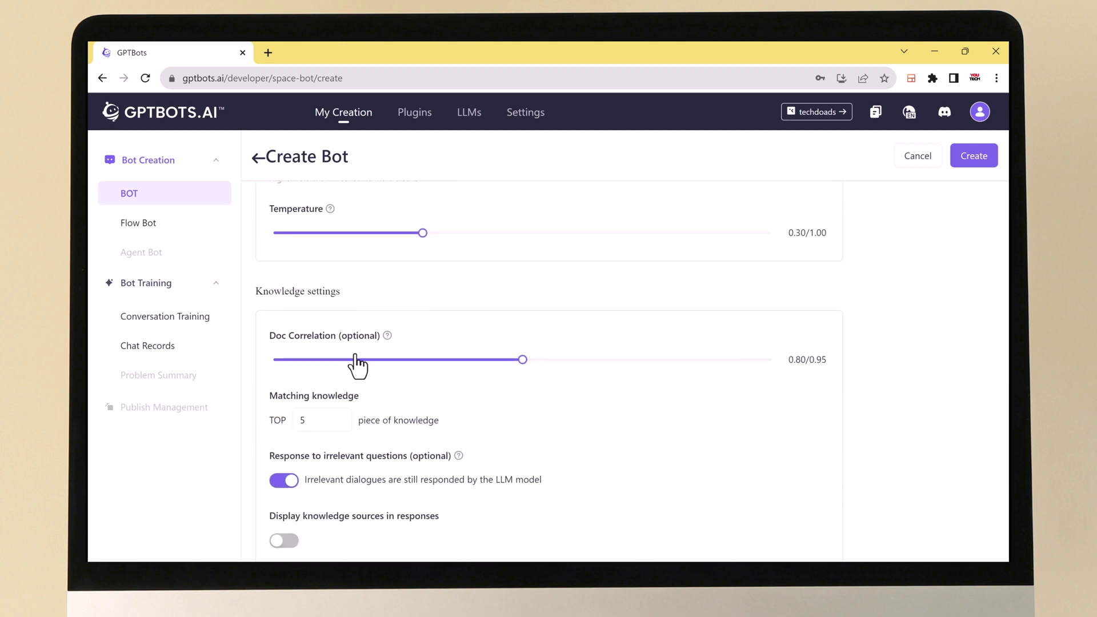
scroll(394, 461, down, 2)
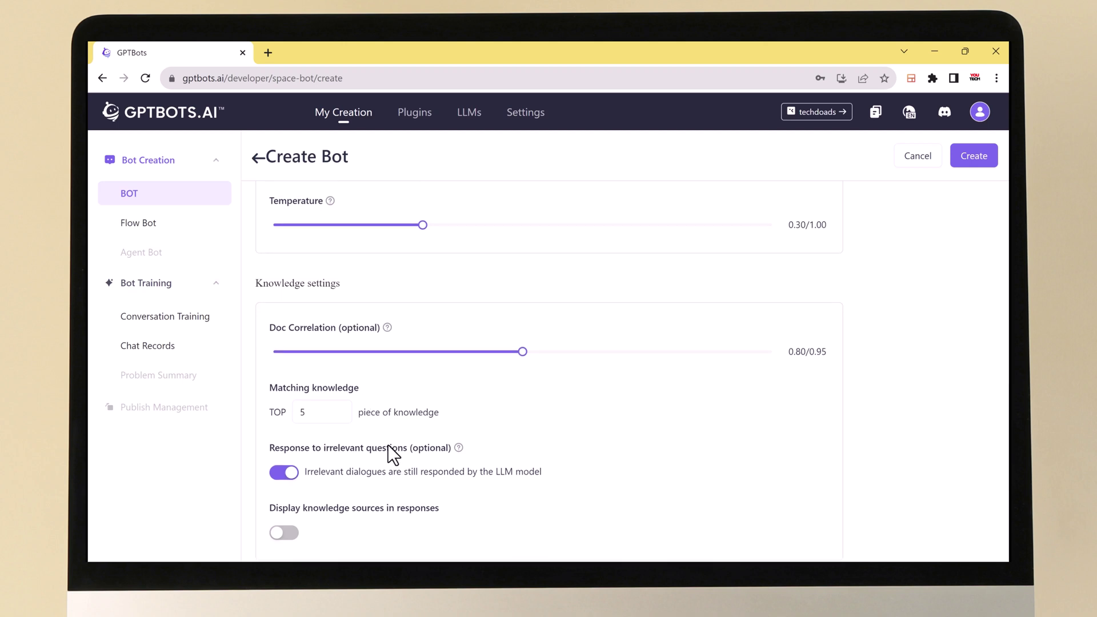
scroll(383, 372, down, 1)
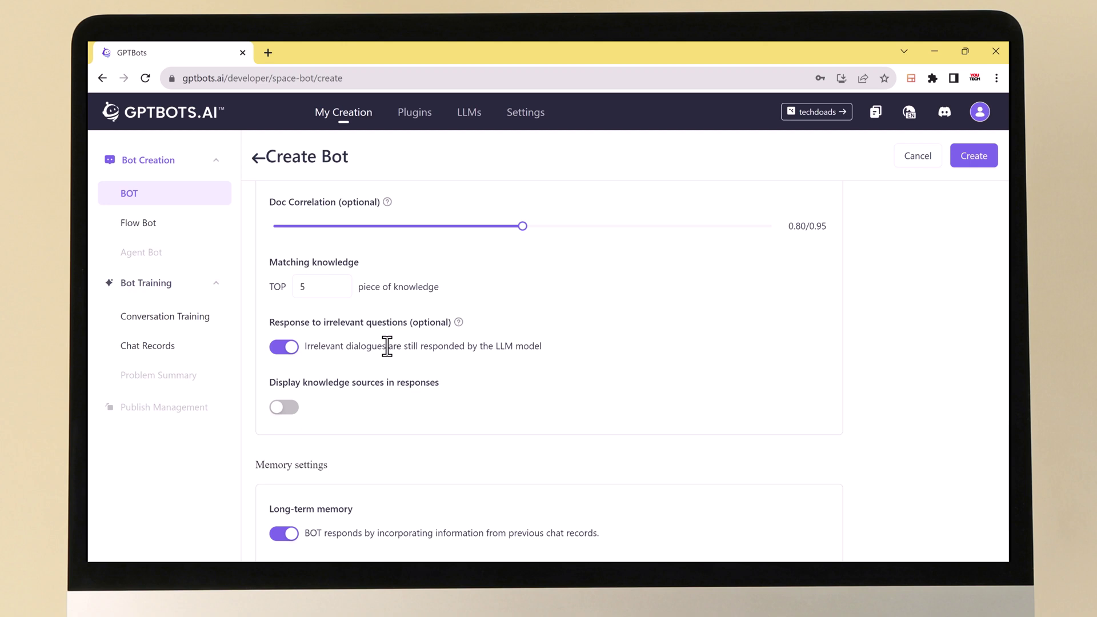
Check the memory settings and create the Healthcare bot with the default options.
scroll(400, 374, down, 1)
scroll(404, 364, down, 2)
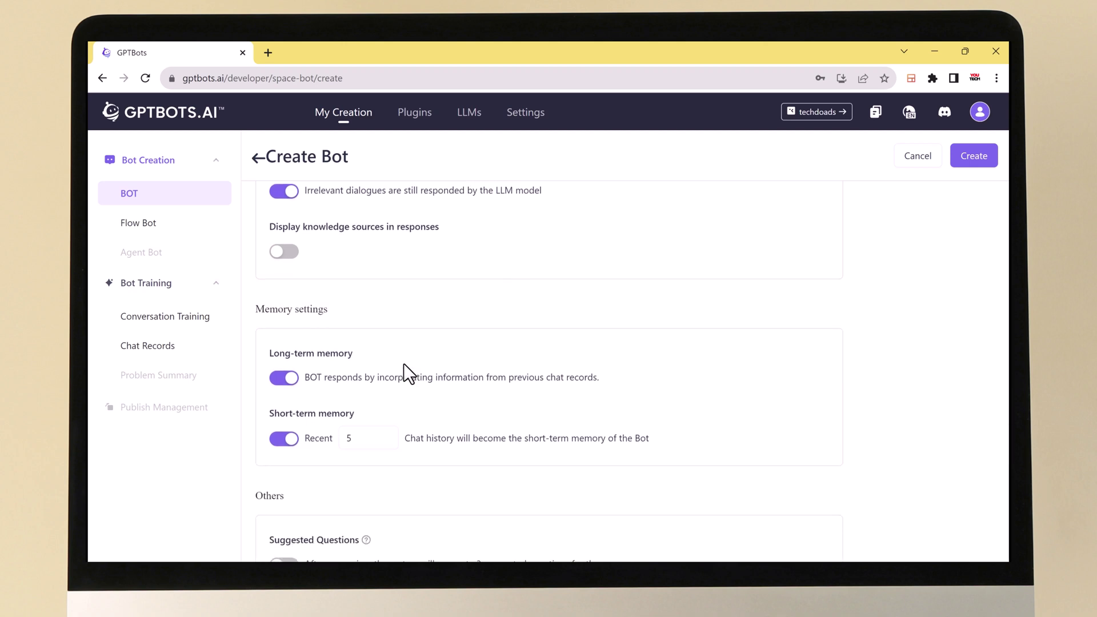
scroll(403, 363, down, 1)
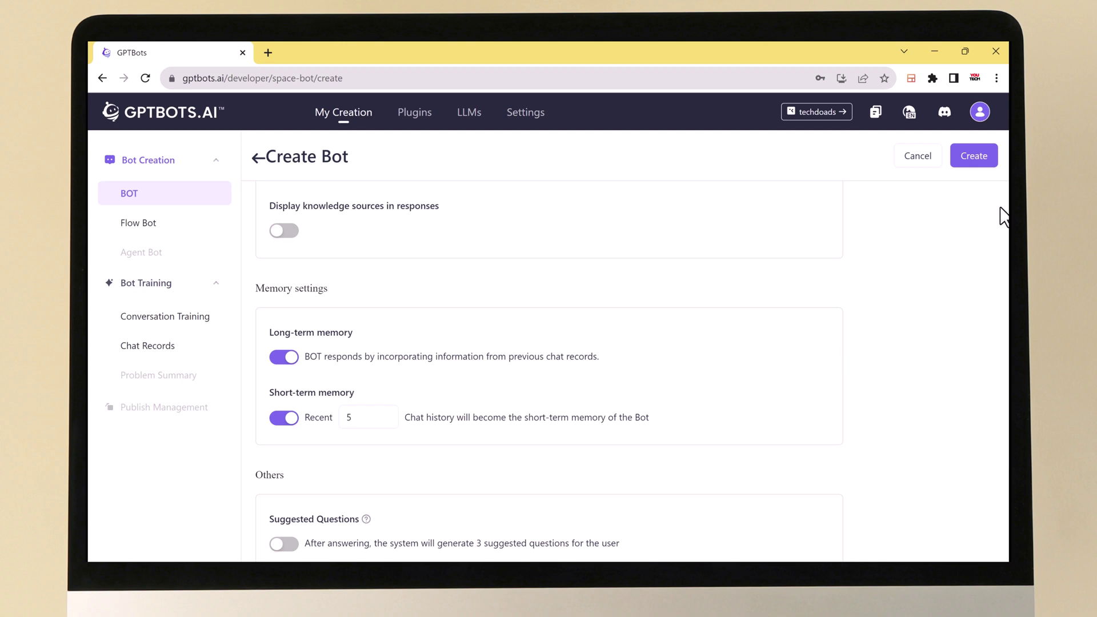
click(963, 161)
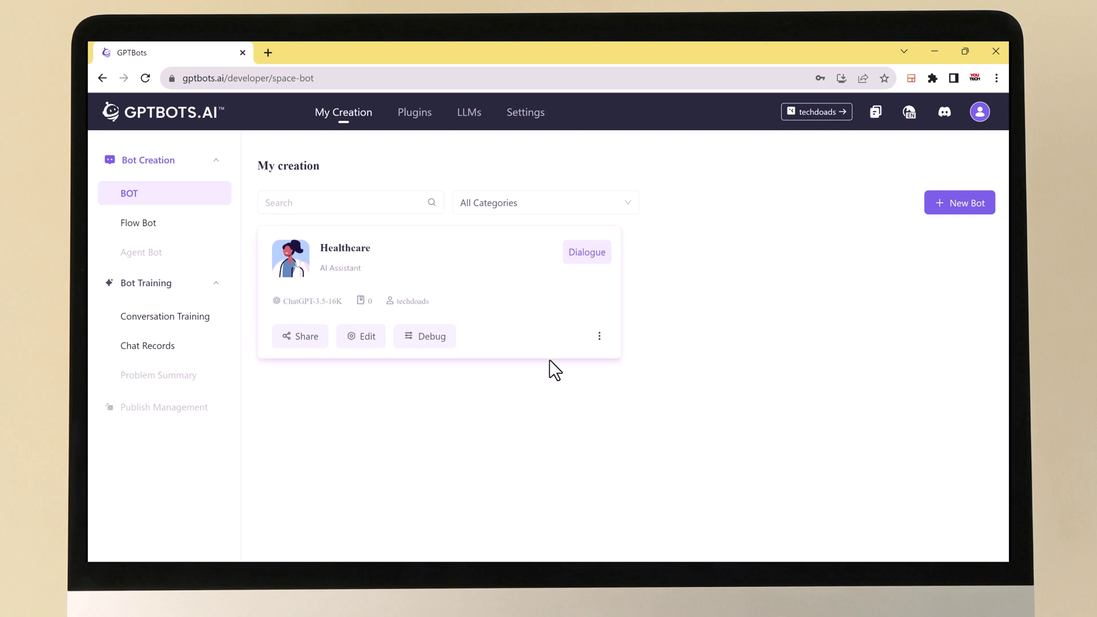
Create a share link for the Healthcare bot, valid for 7 days, 10 users and 9999 conversations per user, and open it in a new tab.
click(303, 339)
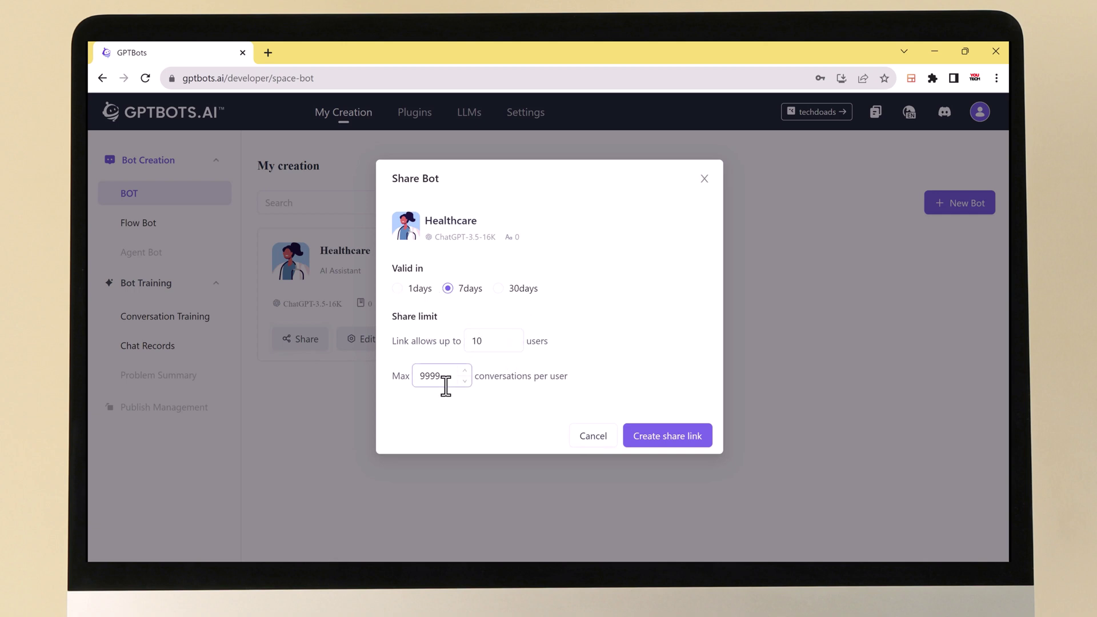
click(661, 441)
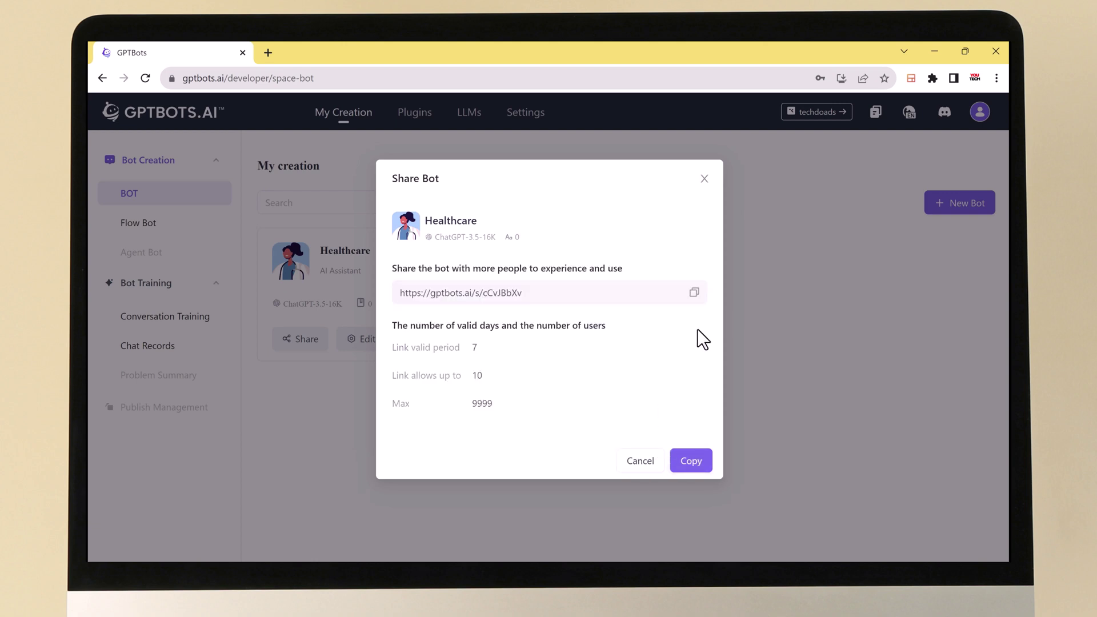
click(693, 294)
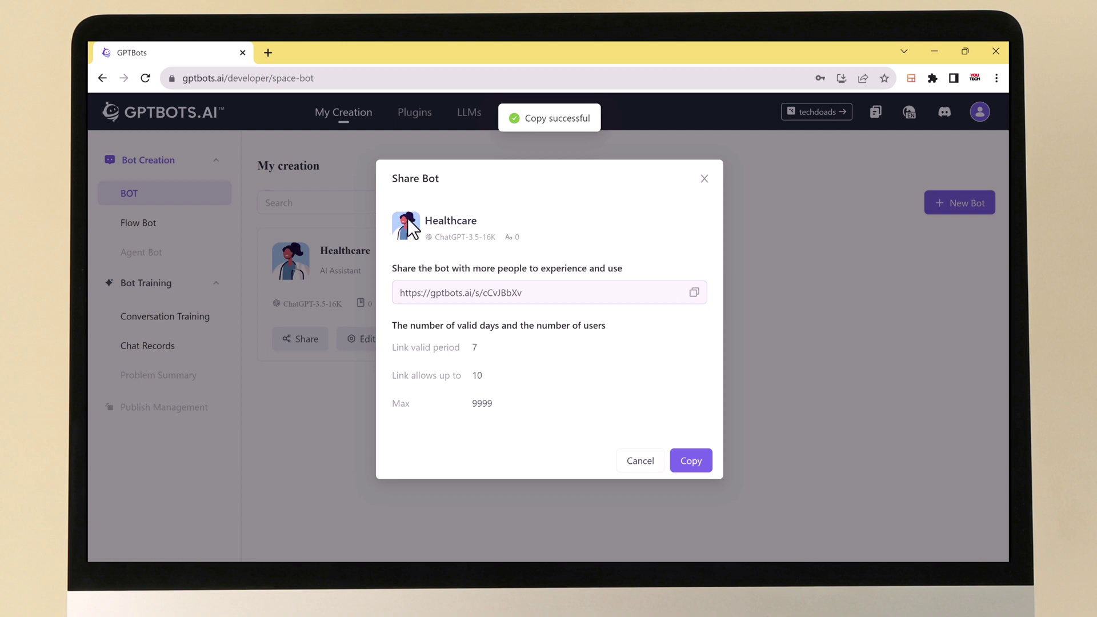
click(267, 52)
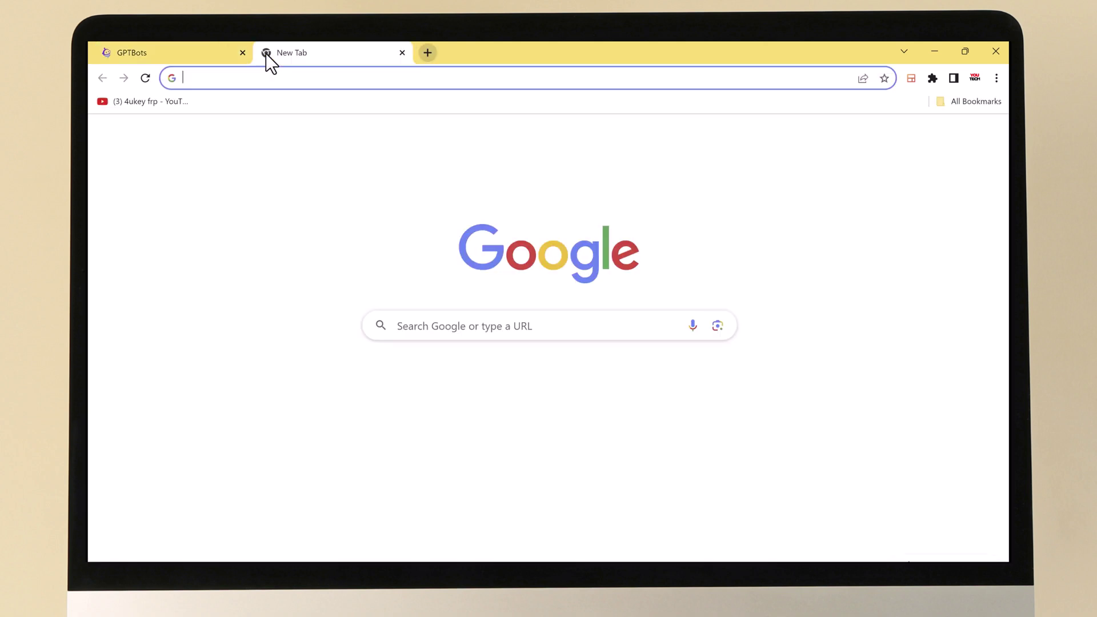
right_click(283, 80)
click(346, 184)
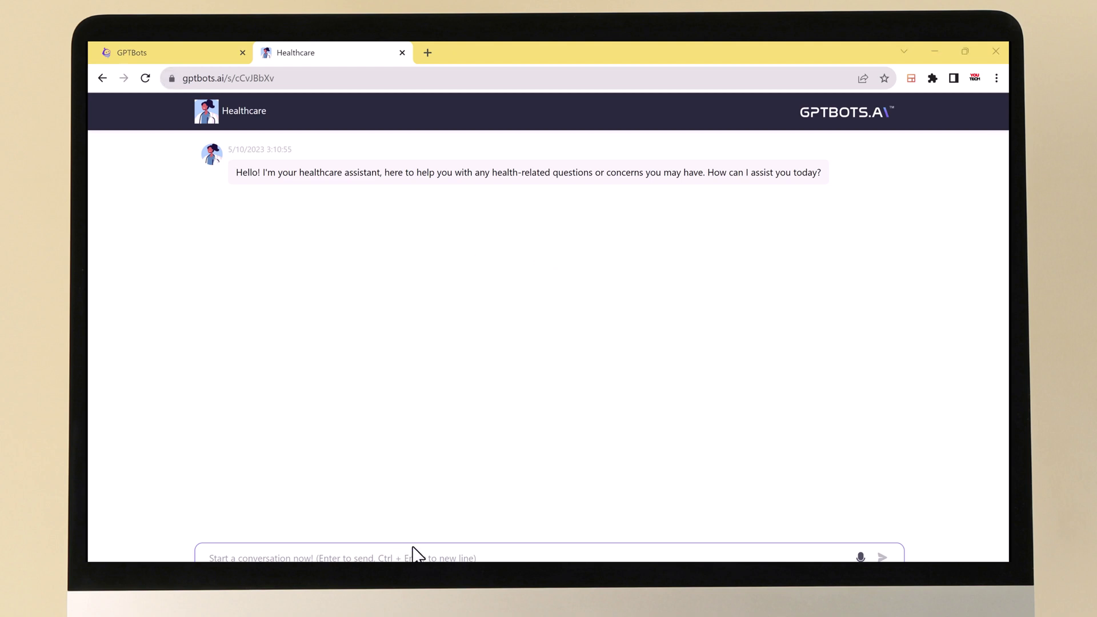
Ask the bot what might be causing fatigue, headaches, occasional sneezing and coughing, and follow up with "What do you think i should do to relieve my symptoms".
click(482, 558)
key(ctrl+v)
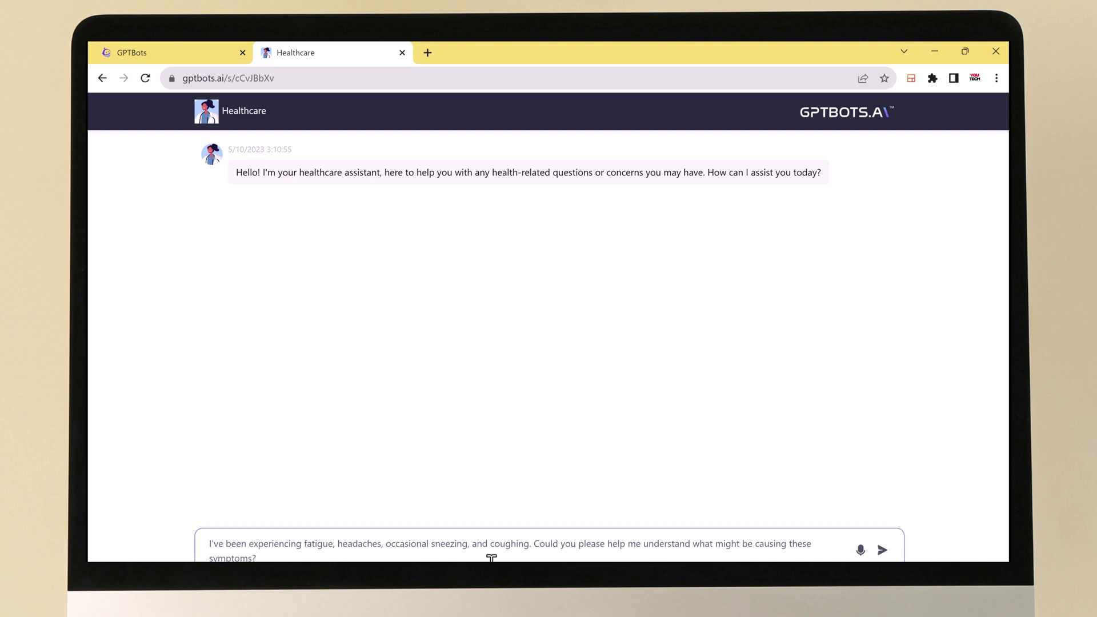
key(Return)
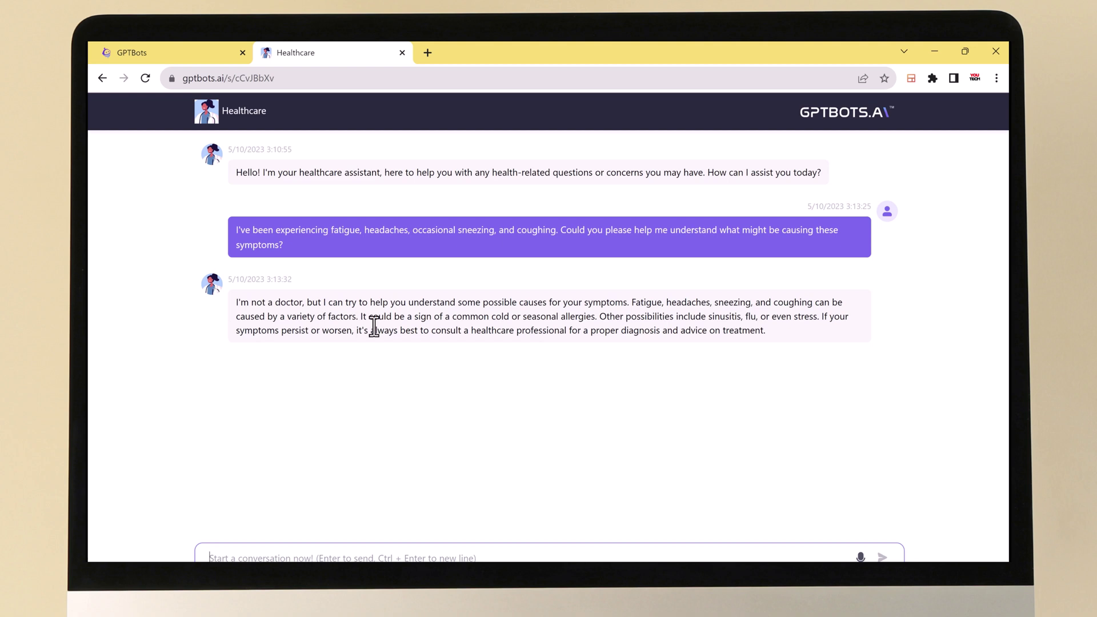
text(What do you think i should do to relieve my symptoms)
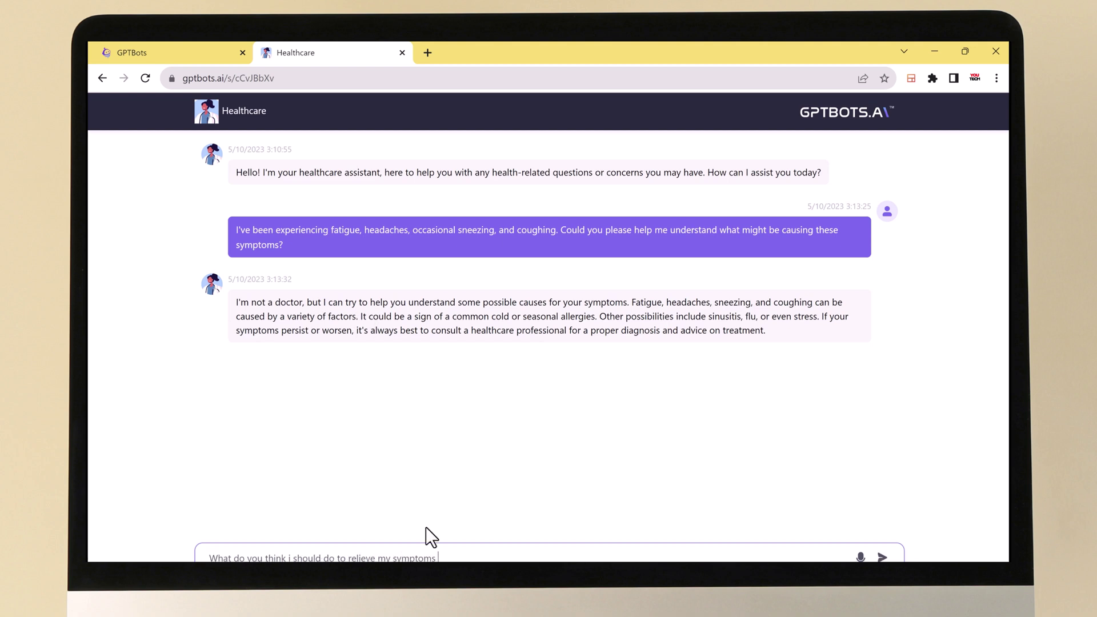
key(Return)
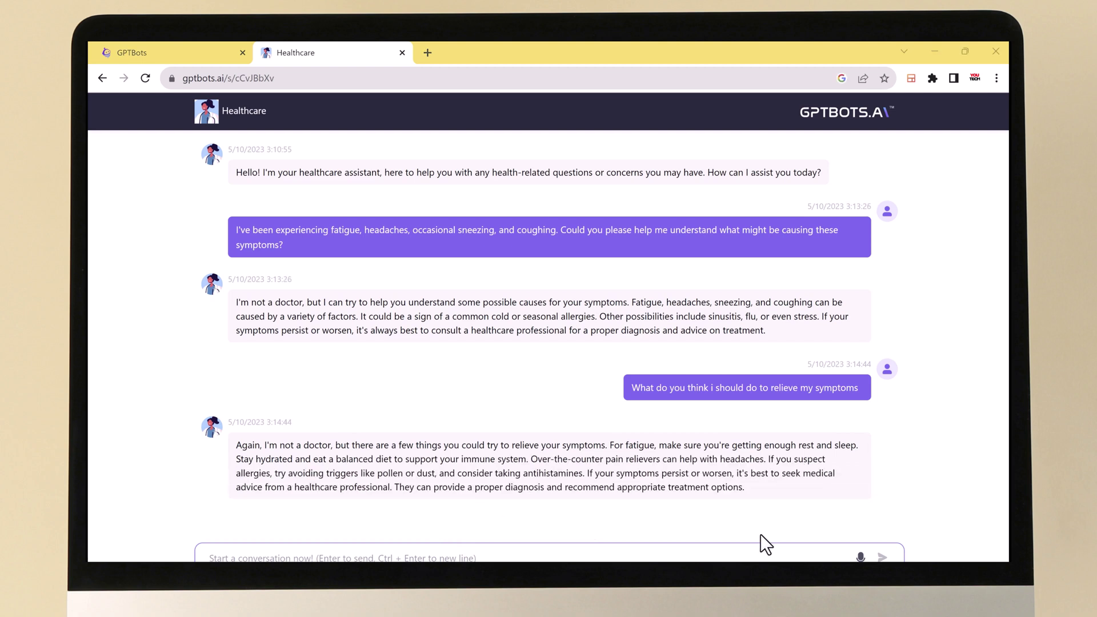
Close the share dialog and examine the Healthcare bot's GPT version, knowledge, memory and token settings in debug mode, plus its publishing option.
click(187, 46)
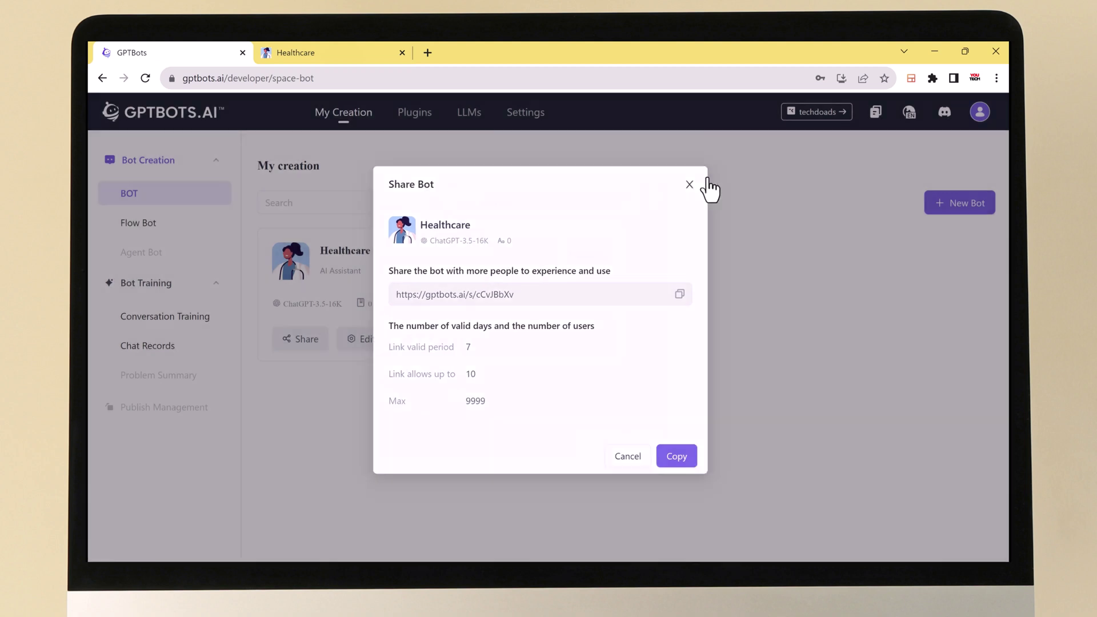
click(690, 184)
click(450, 342)
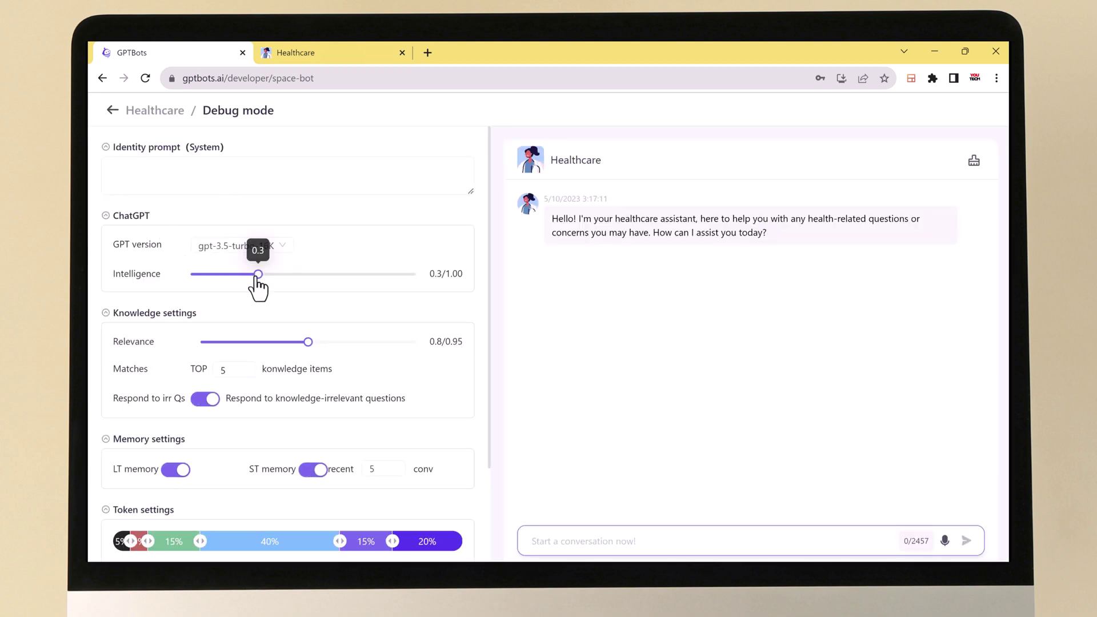
click(278, 246)
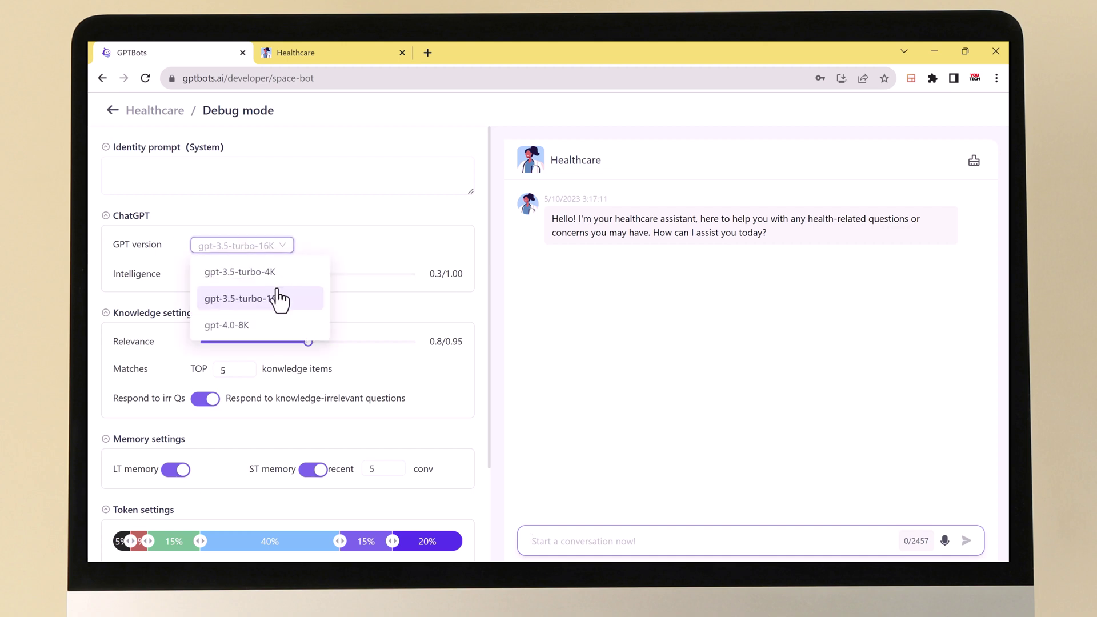
click(339, 237)
scroll(268, 354, down, 2)
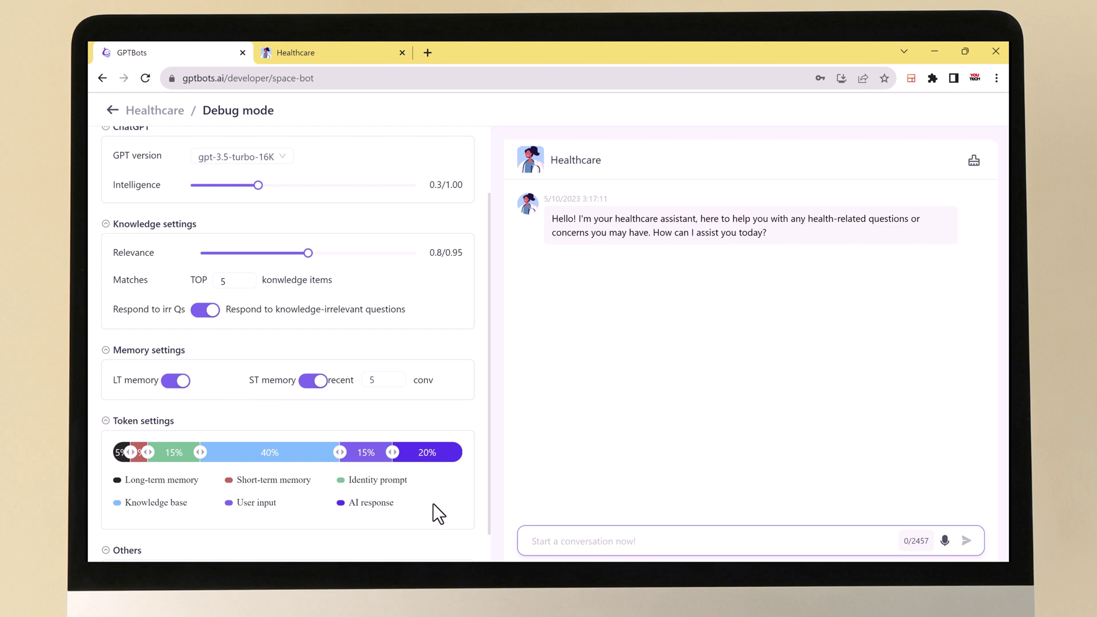
scroll(334, 498, down, 1)
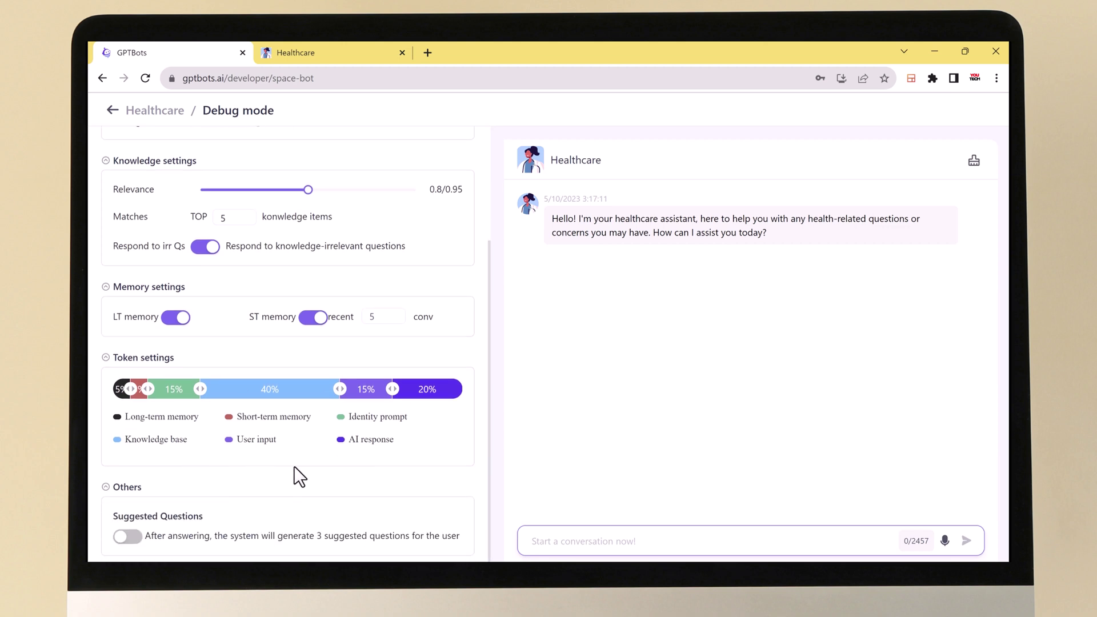
click(113, 110)
click(599, 336)
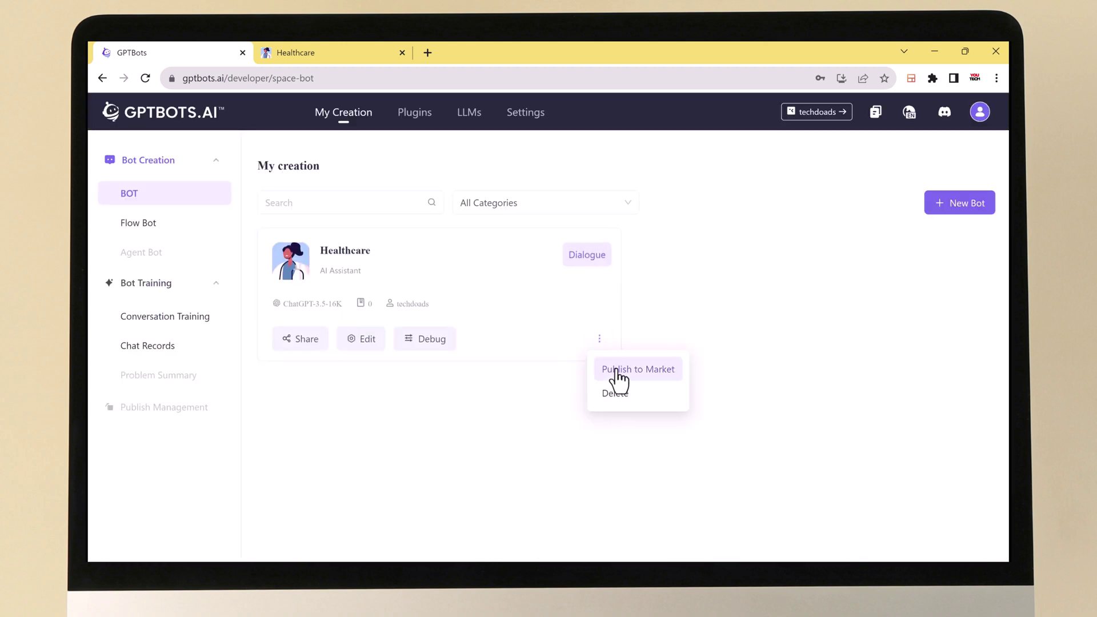
Browse the Plugin Market by the Work, Business and Daily-life categories, and return to the full listing.
click(412, 114)
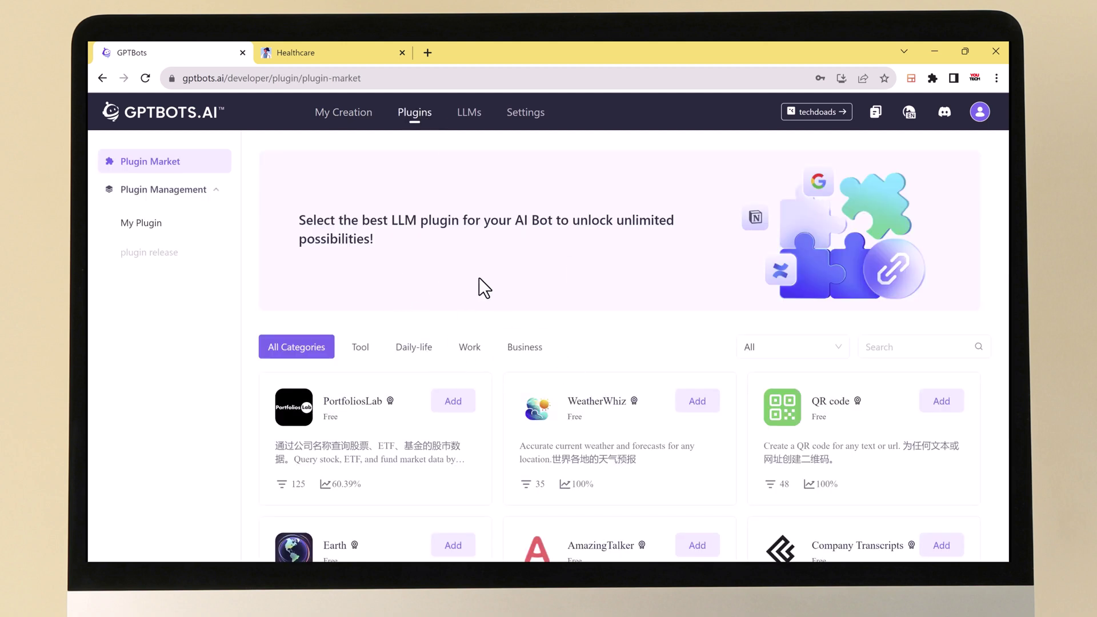
scroll(684, 295, down, 3)
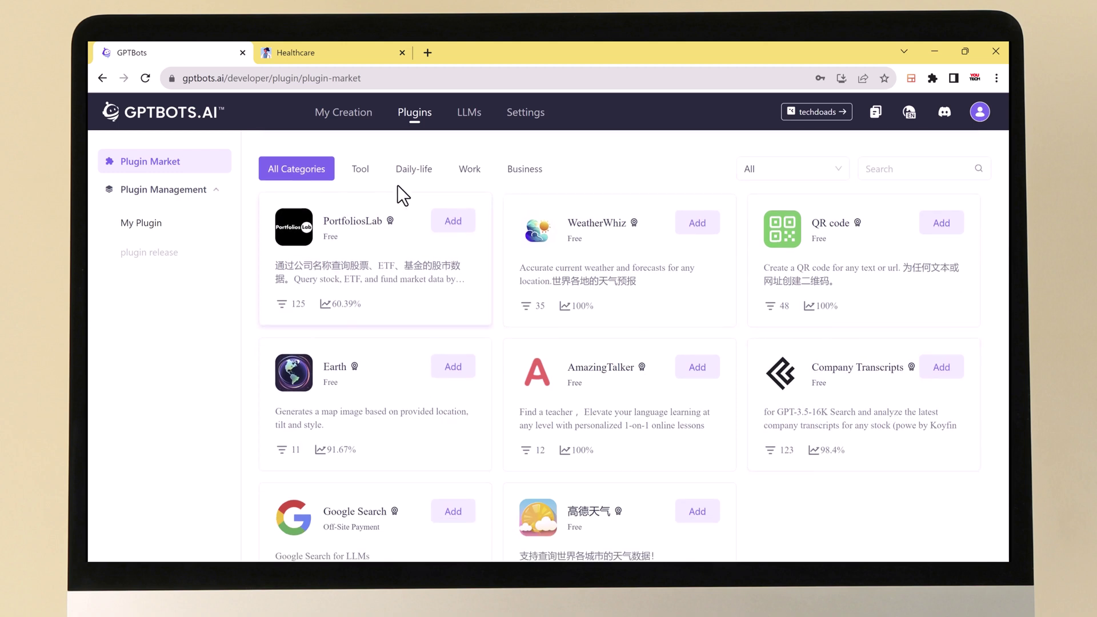
click(470, 175)
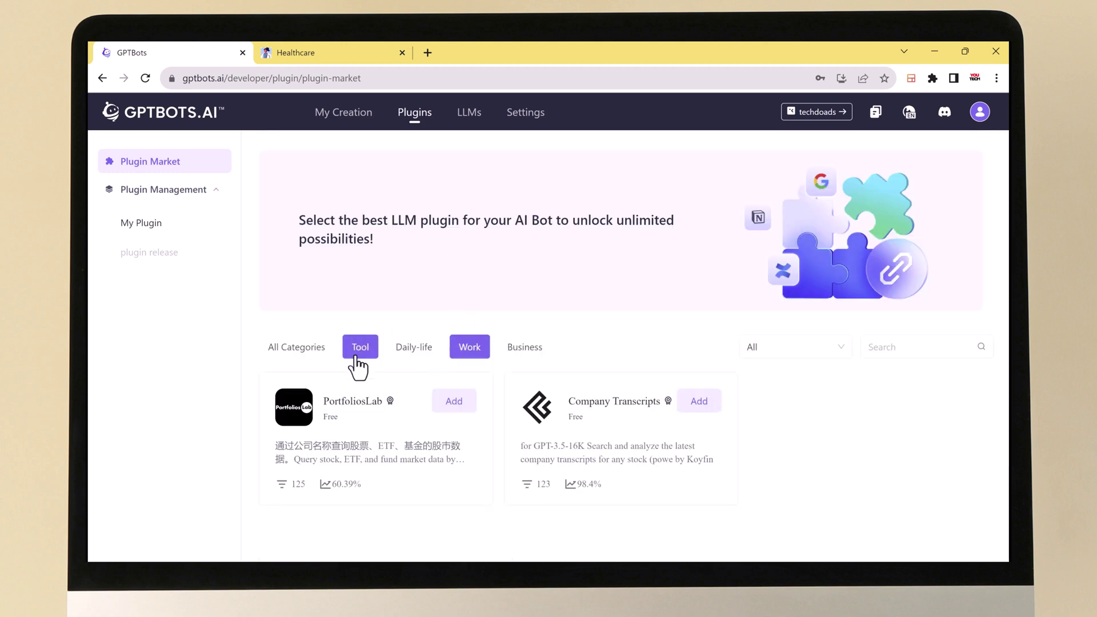
click(524, 348)
click(416, 349)
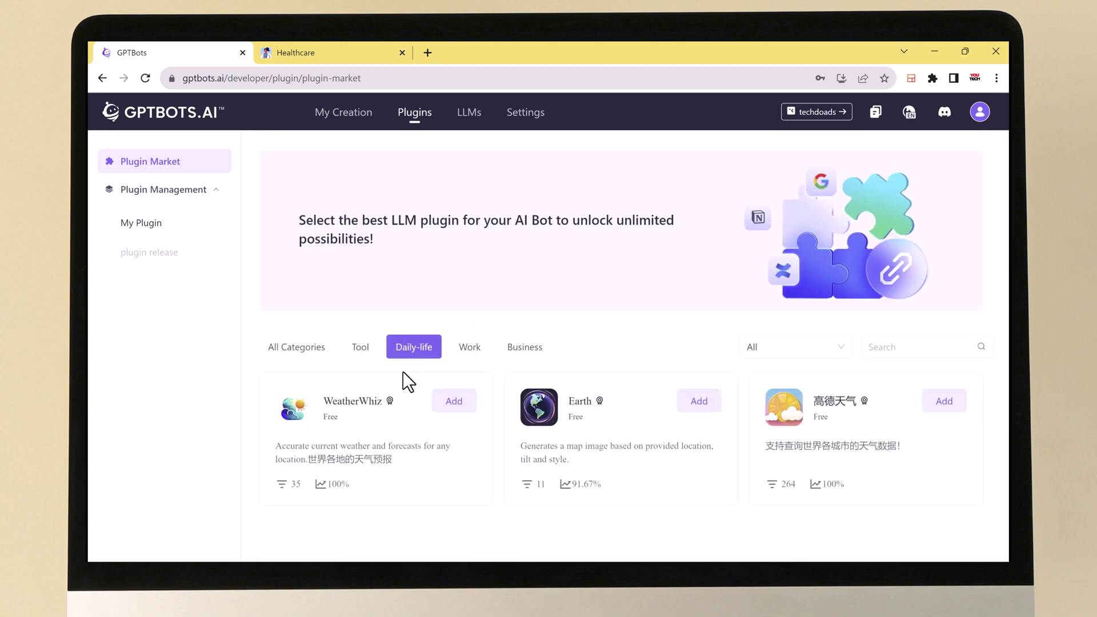
click(297, 349)
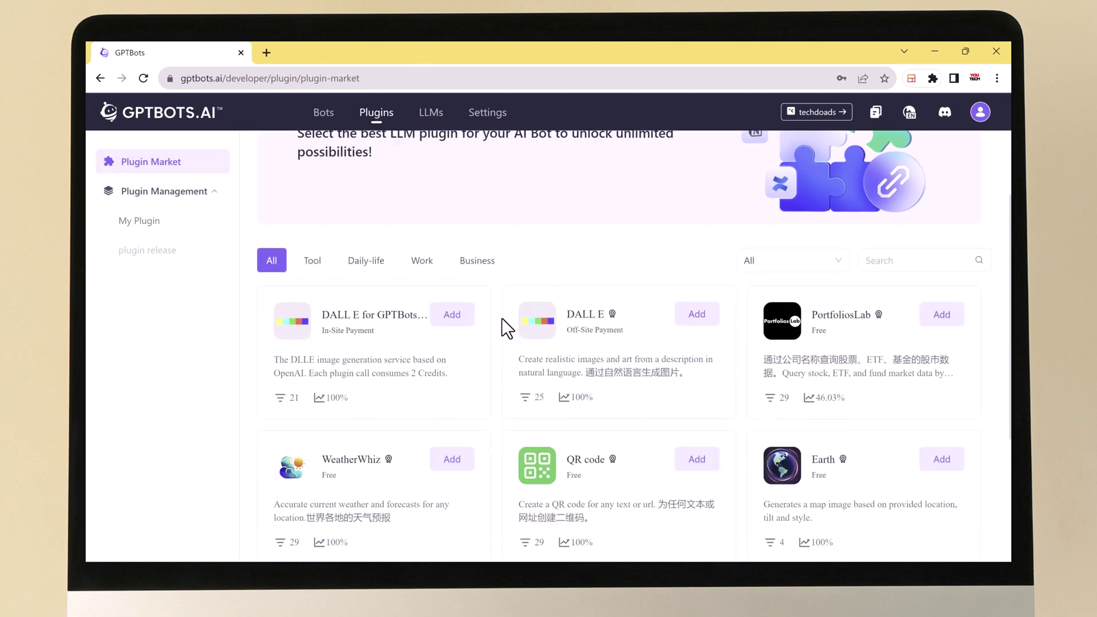
Look through the available plugins and add the free WeatherWhiz plugin from the Plugin Market.
scroll(502, 317, down, 1)
scroll(503, 391, down, 4)
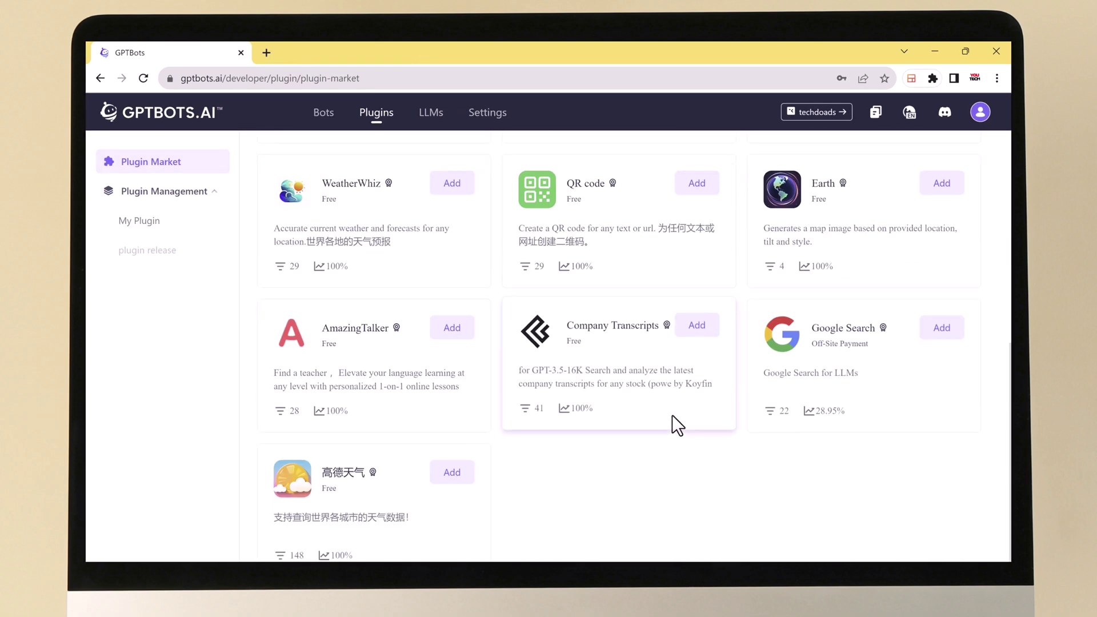
scroll(400, 354, up, 3)
click(451, 338)
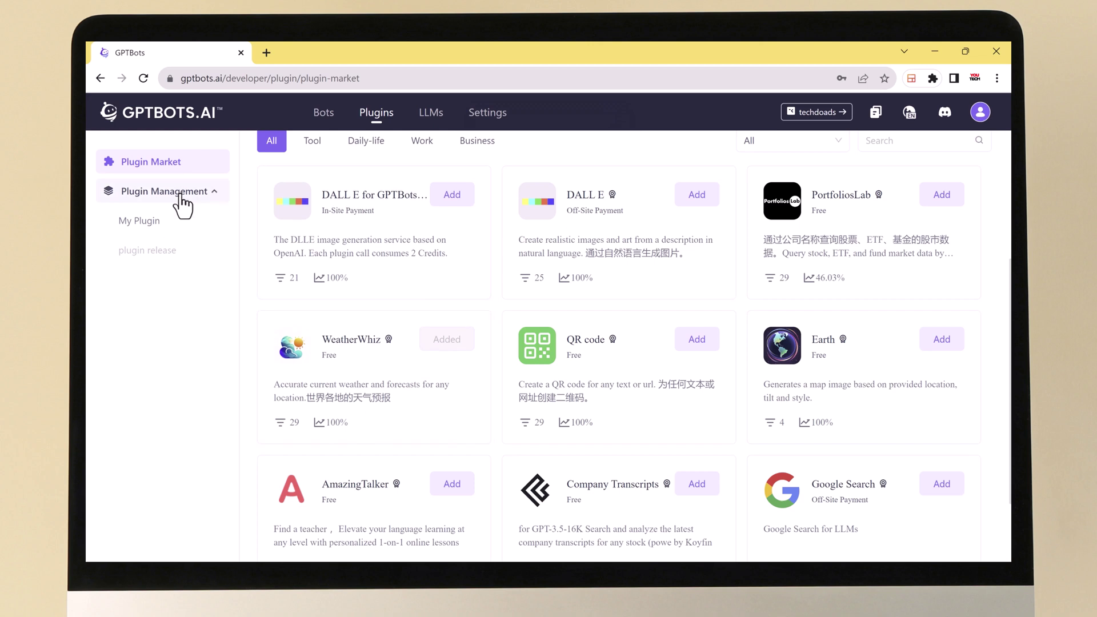
Open the Healthcare bot's plugin management for editing and attach the WeatherWhiz plugin to the bot.
click(173, 224)
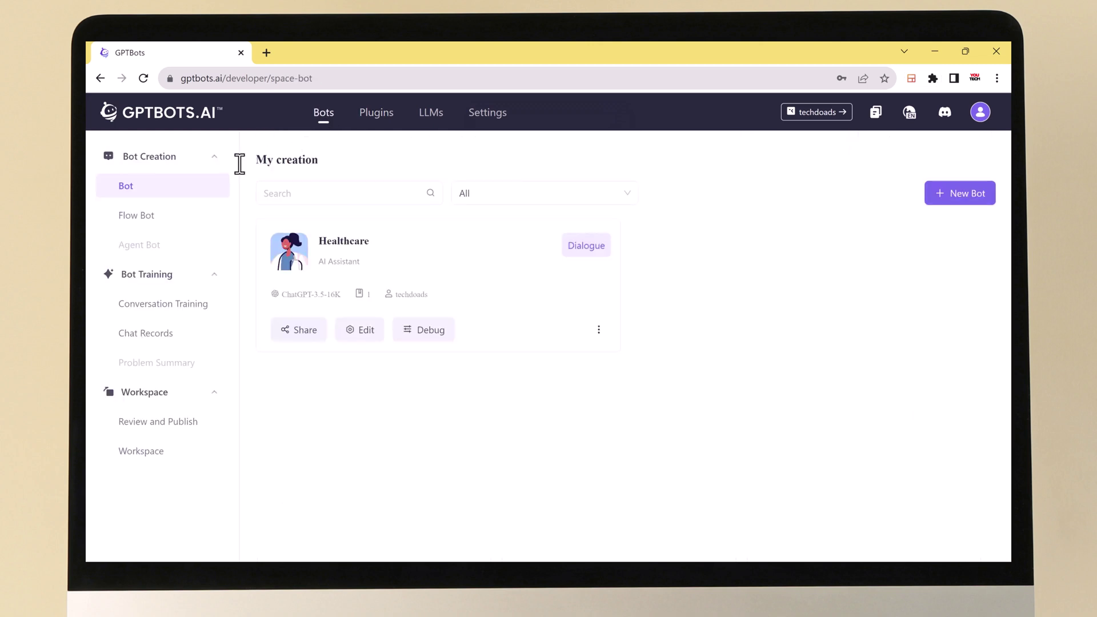
click(374, 331)
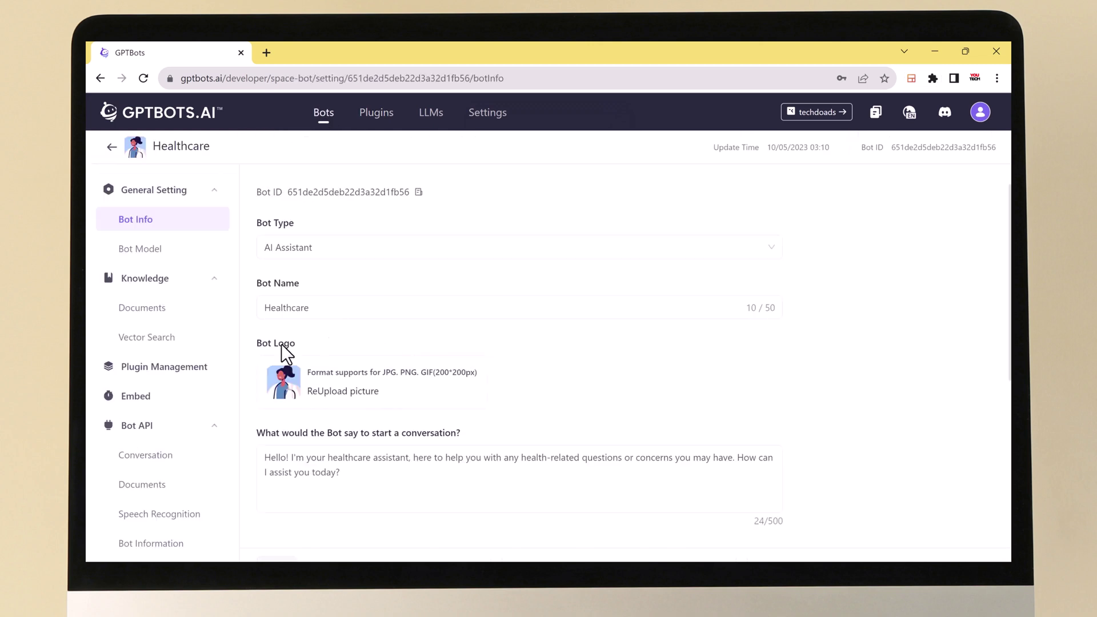
click(172, 368)
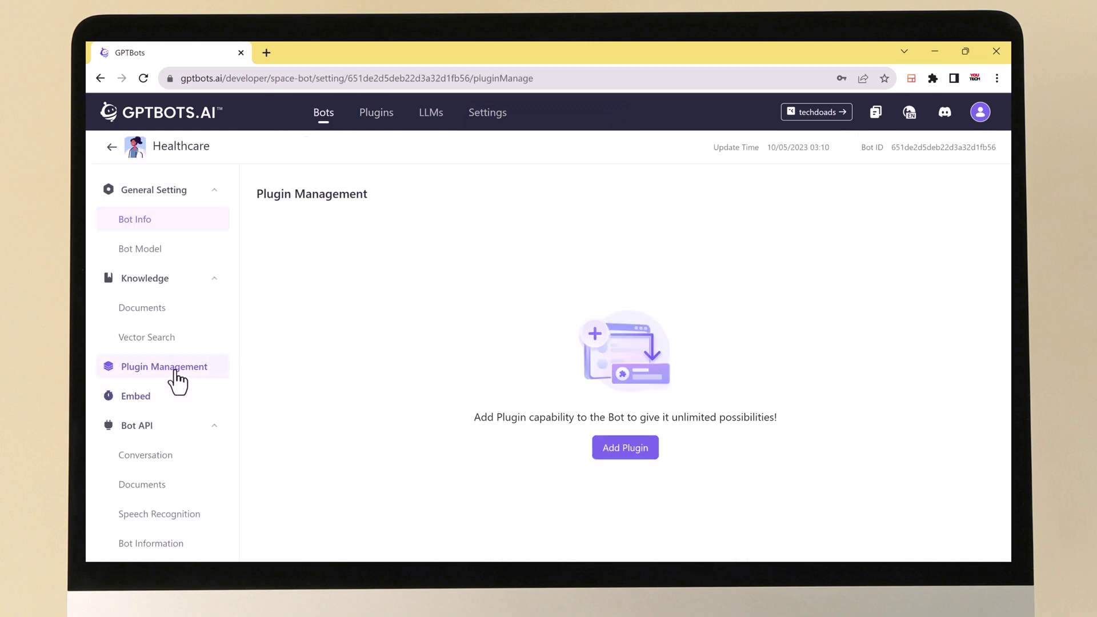
click(612, 447)
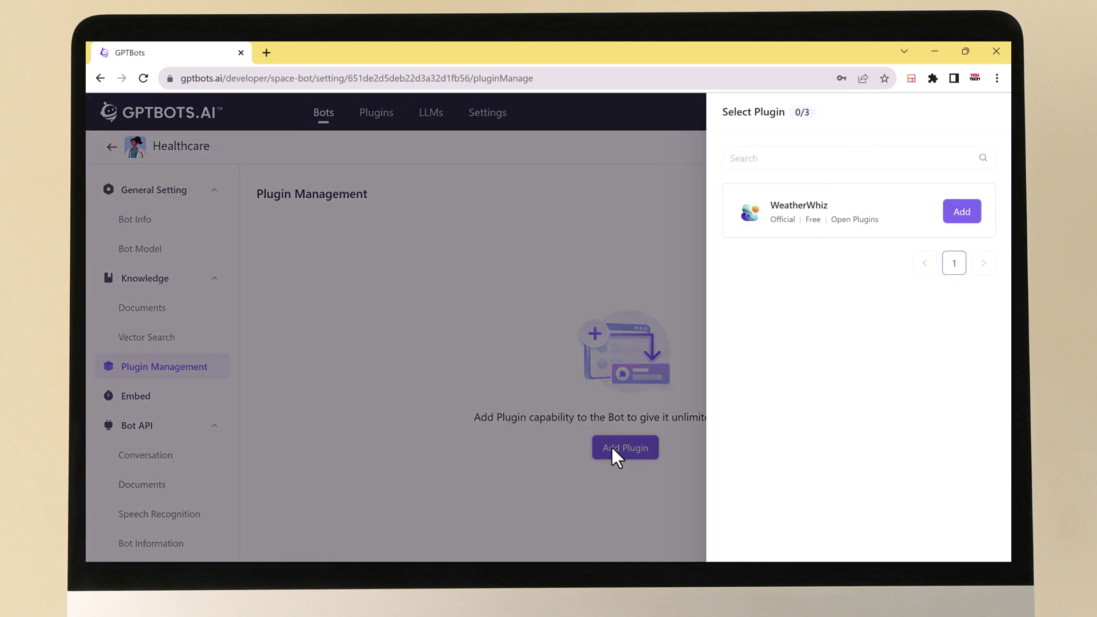
click(964, 217)
click(451, 318)
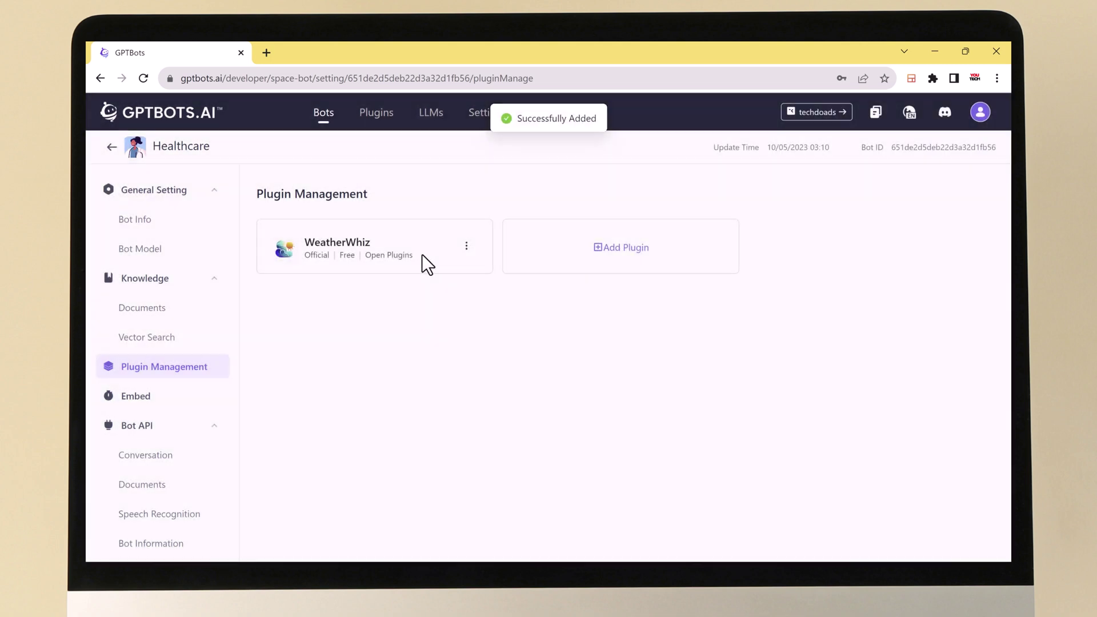
Create a fresh share link for the Healthcare bot with 7 days, 10 users and 9999 conversations, and copy it for use in a new tab.
click(112, 147)
click(298, 330)
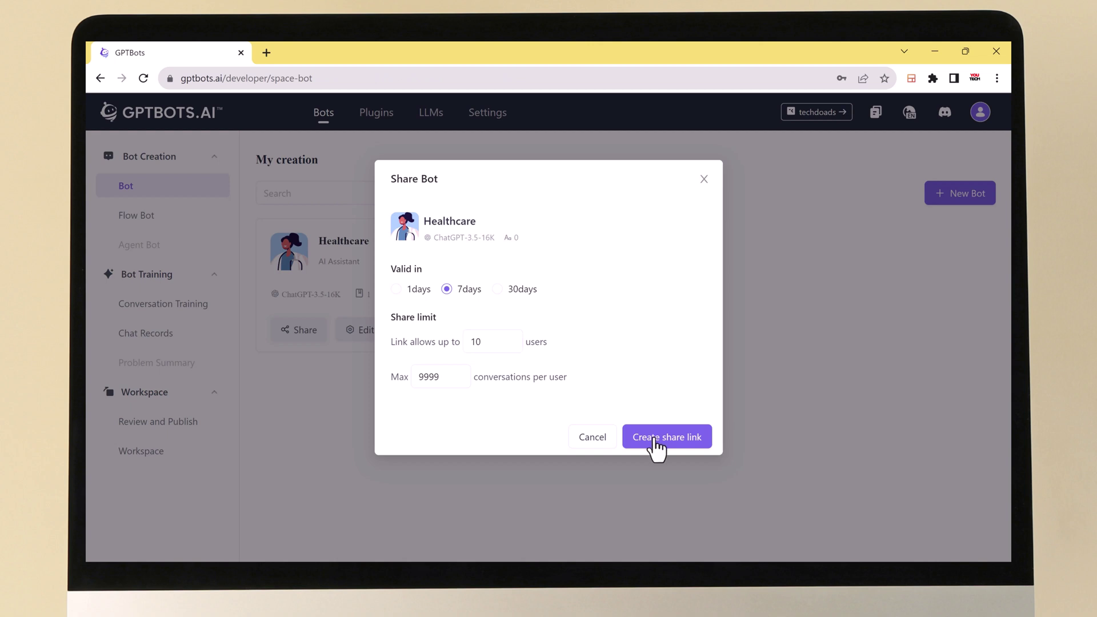
click(656, 448)
click(693, 291)
click(266, 53)
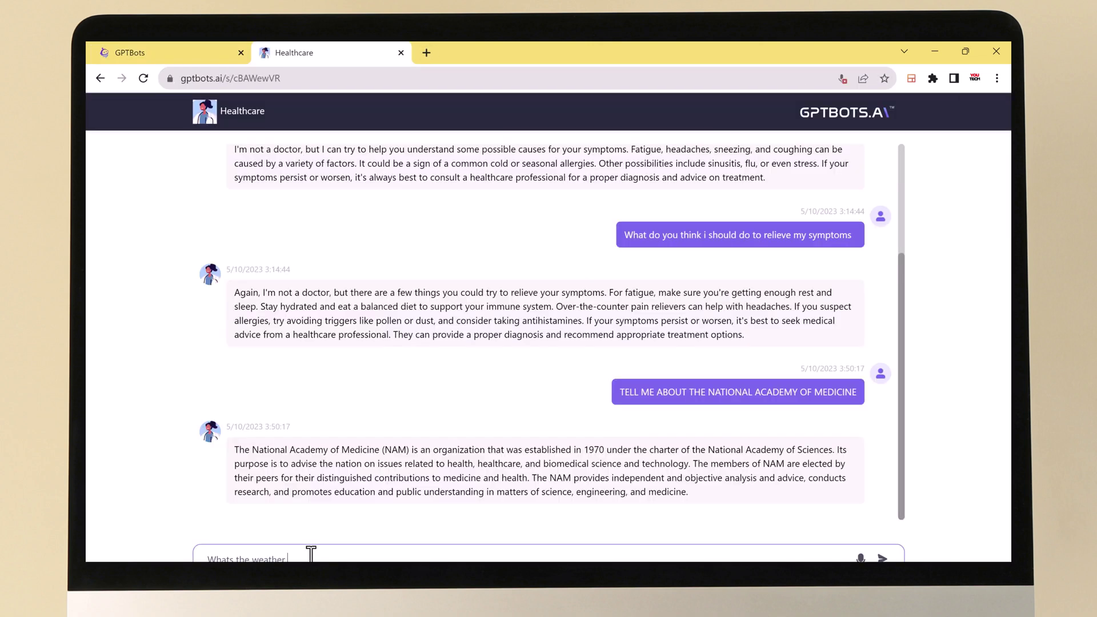
Ask the shared bot "Whats the weather of dubai today?" and close its chat tab and the share dialog.
text(of dubai today?)
key(Return)
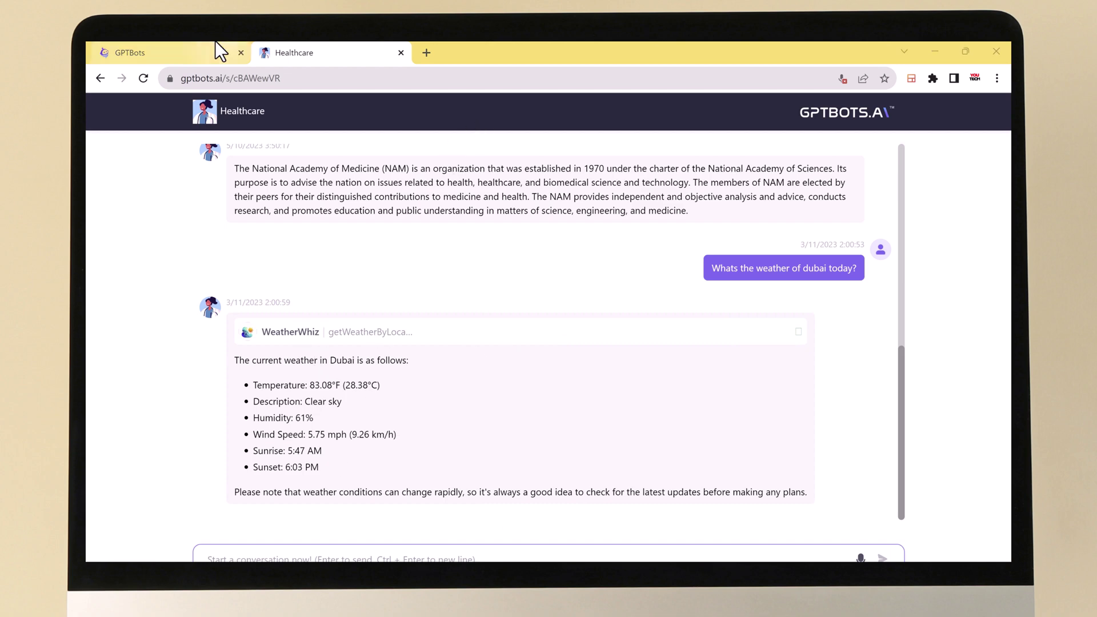
click(231, 43)
click(401, 52)
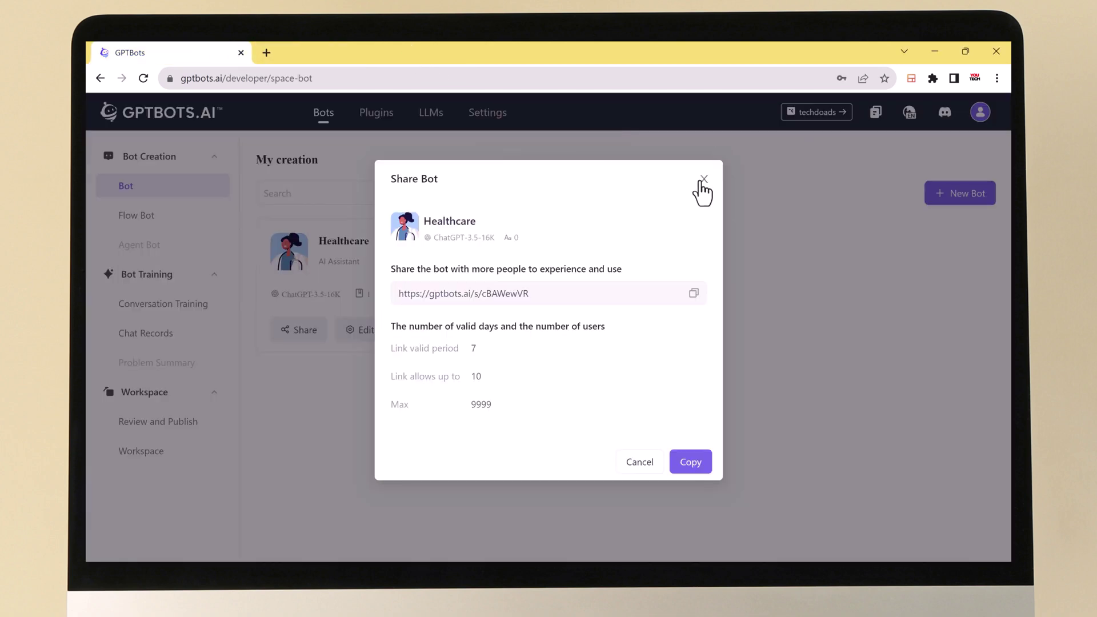
click(701, 180)
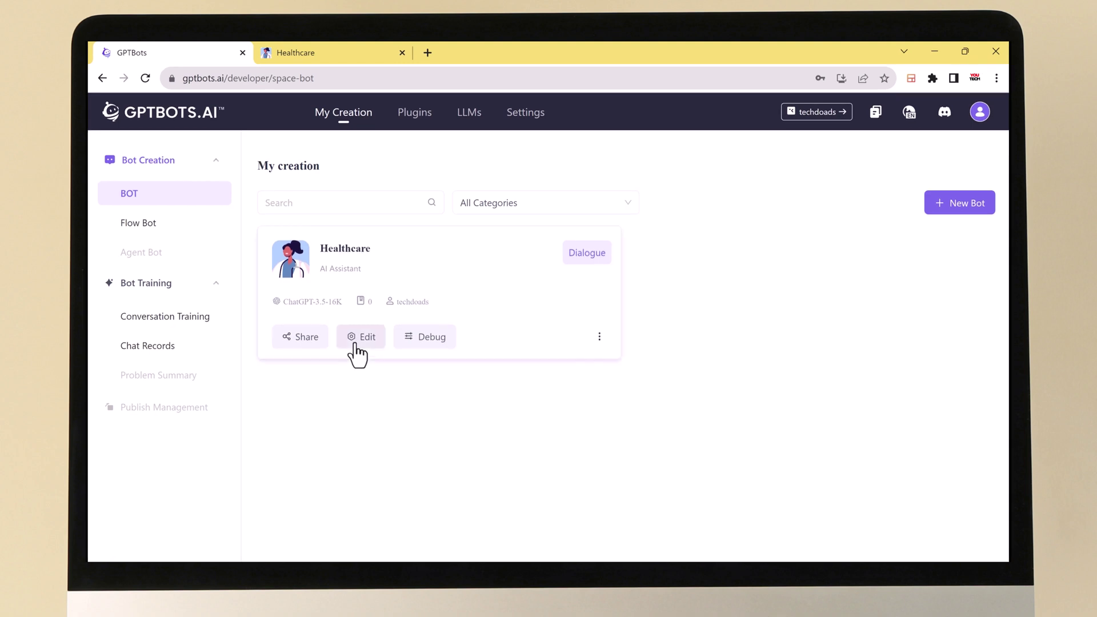
Review the Healthcare bot's knowledge, memory, token and suggested question settings in debug mode.
click(427, 340)
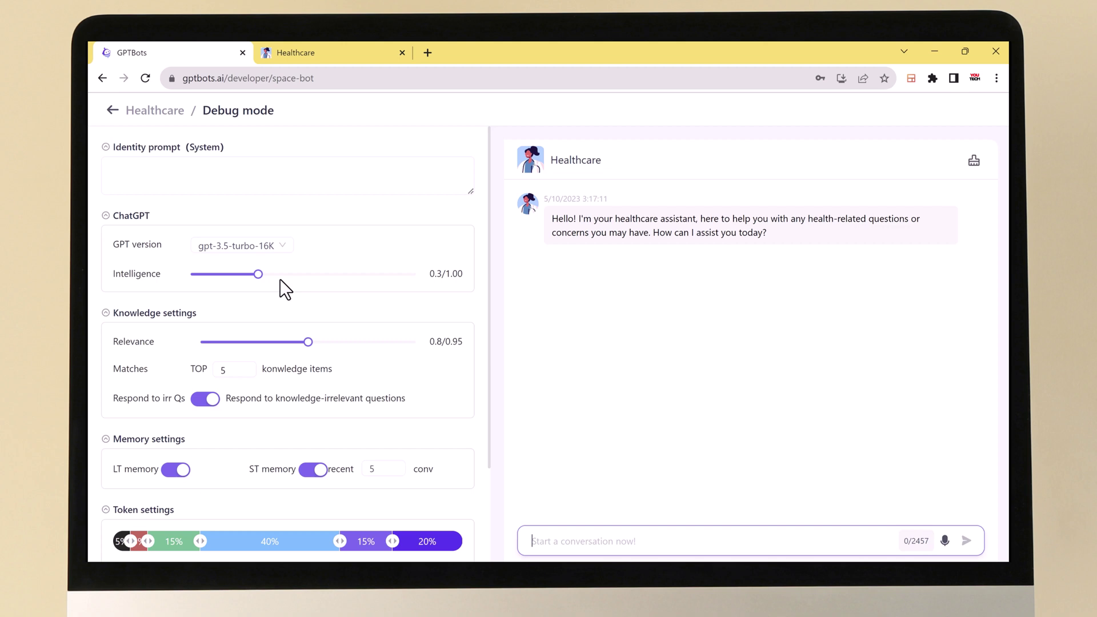
scroll(277, 431, down, 3)
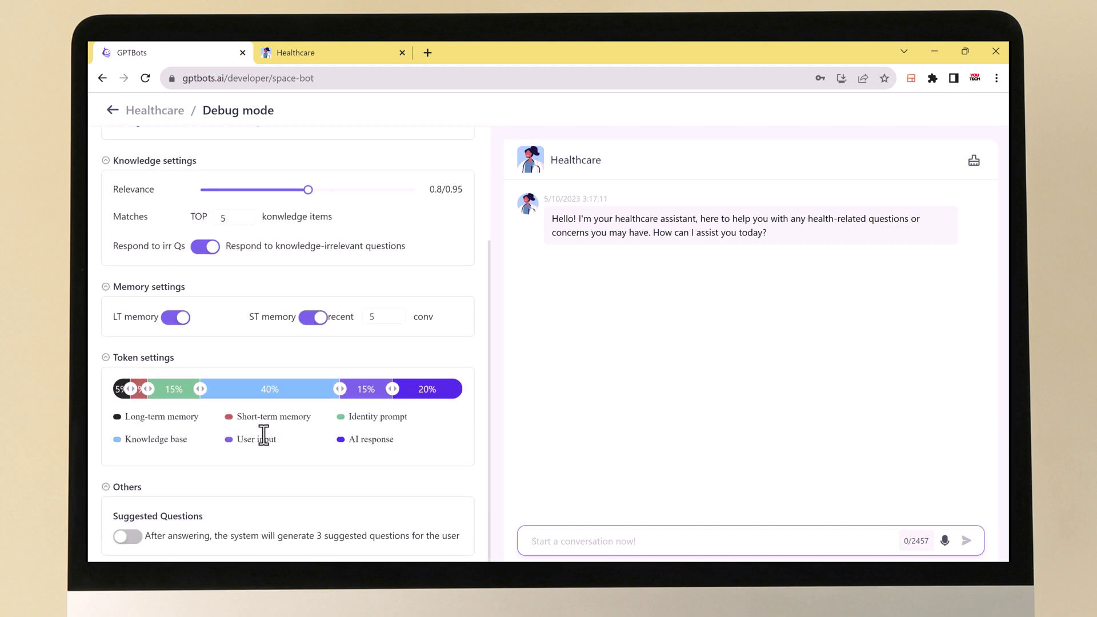
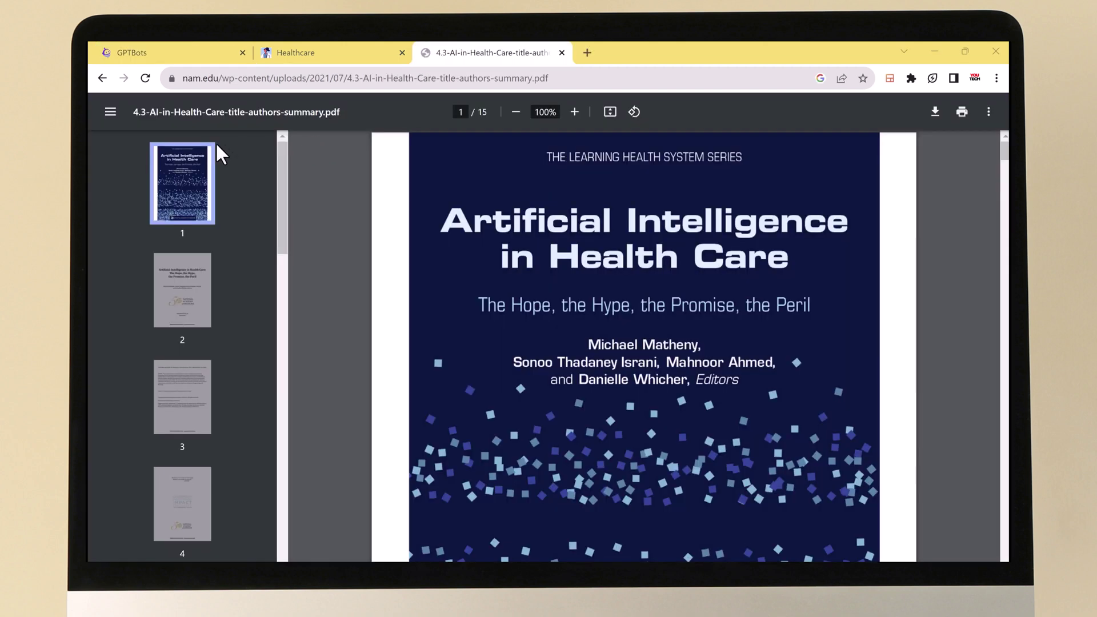
Look through the Artificial Intelligence in Health Care PDF from its cover page to the end of the foreword.
scroll(876, 317, down, 20)
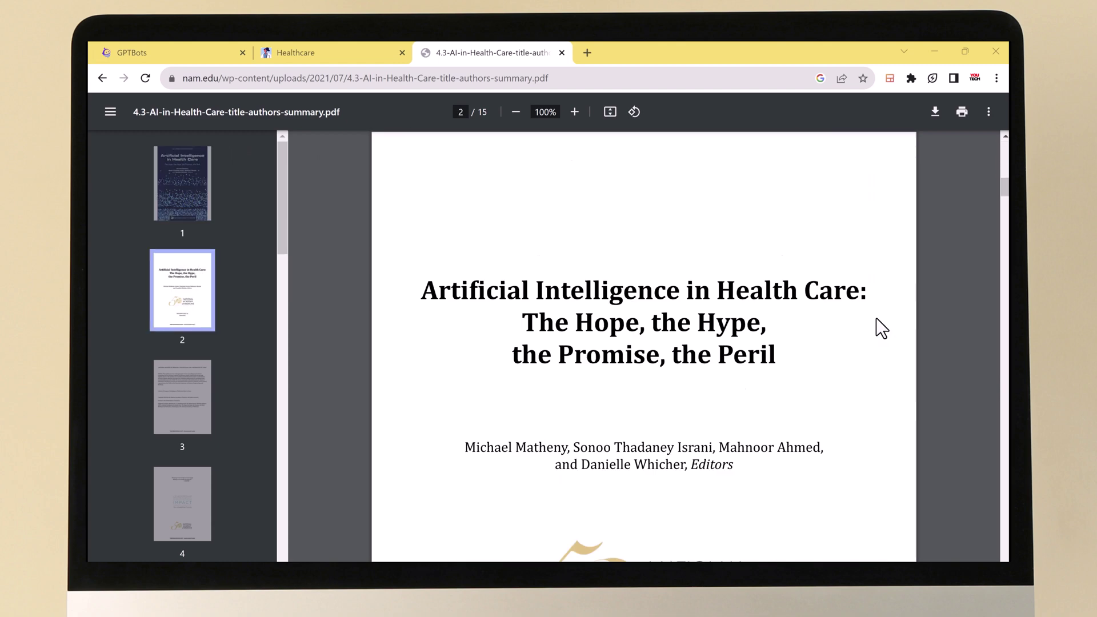
scroll(876, 317, up, 10)
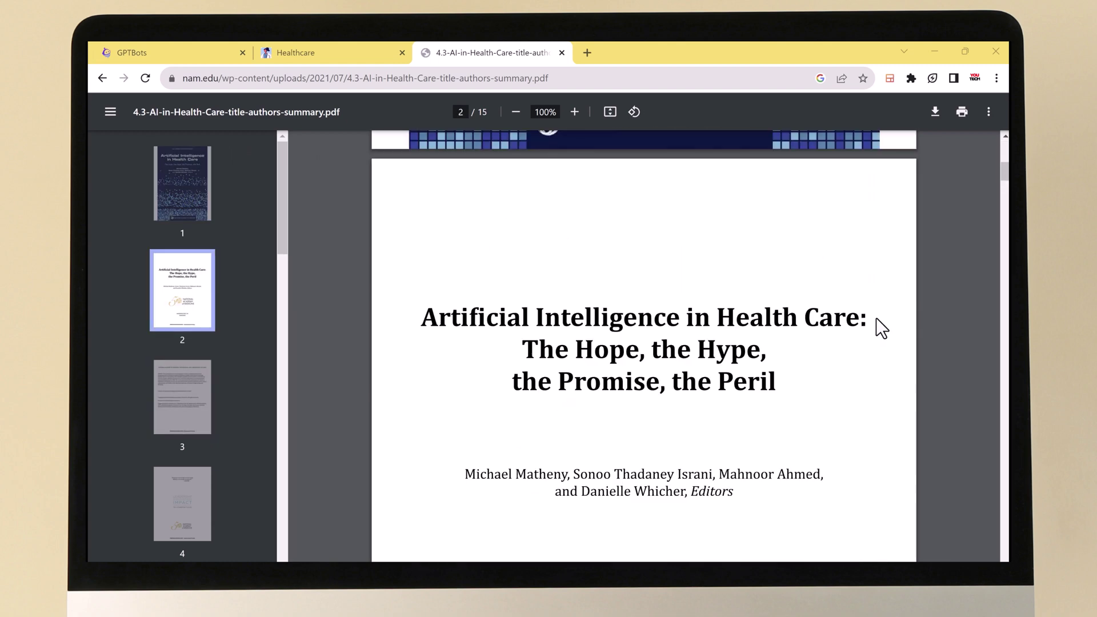
scroll(876, 318, down, 5)
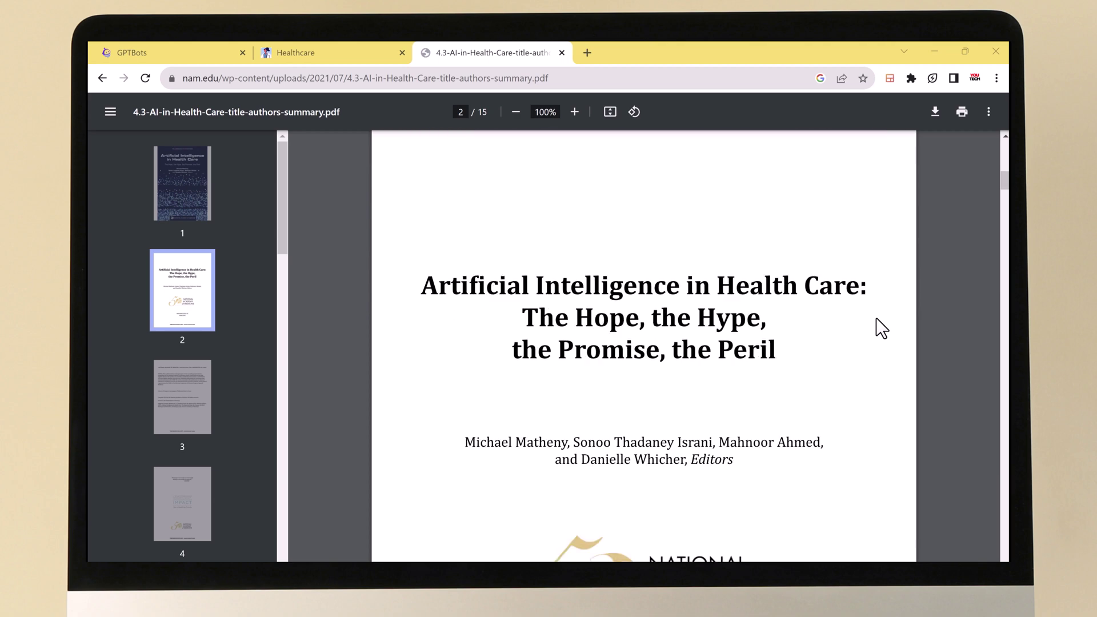
scroll(875, 317, down, 8)
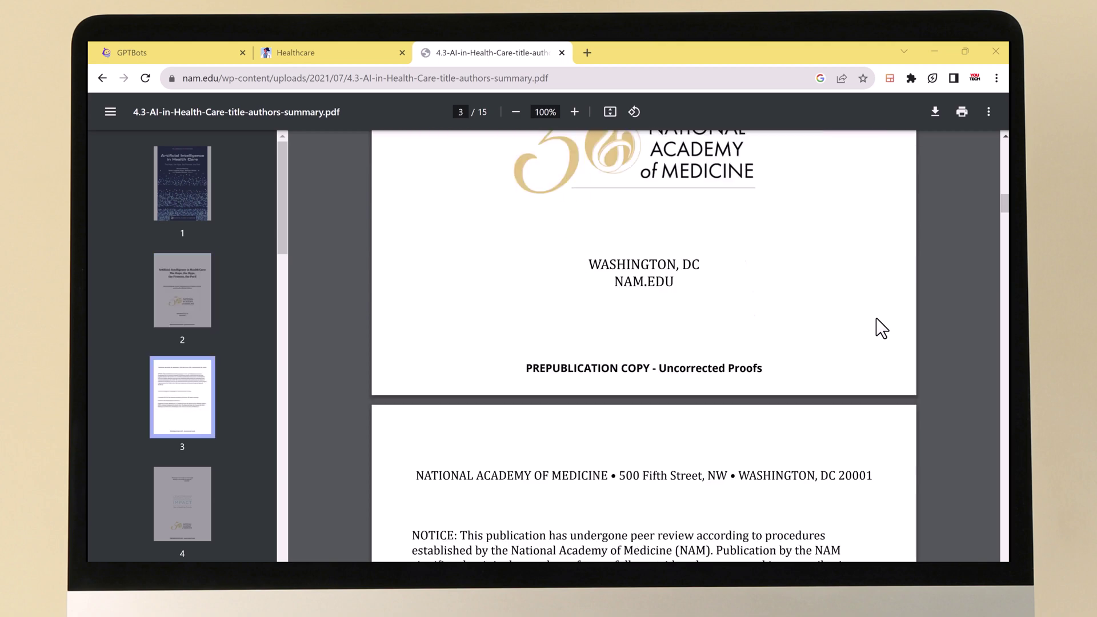
scroll(875, 317, down, 20)
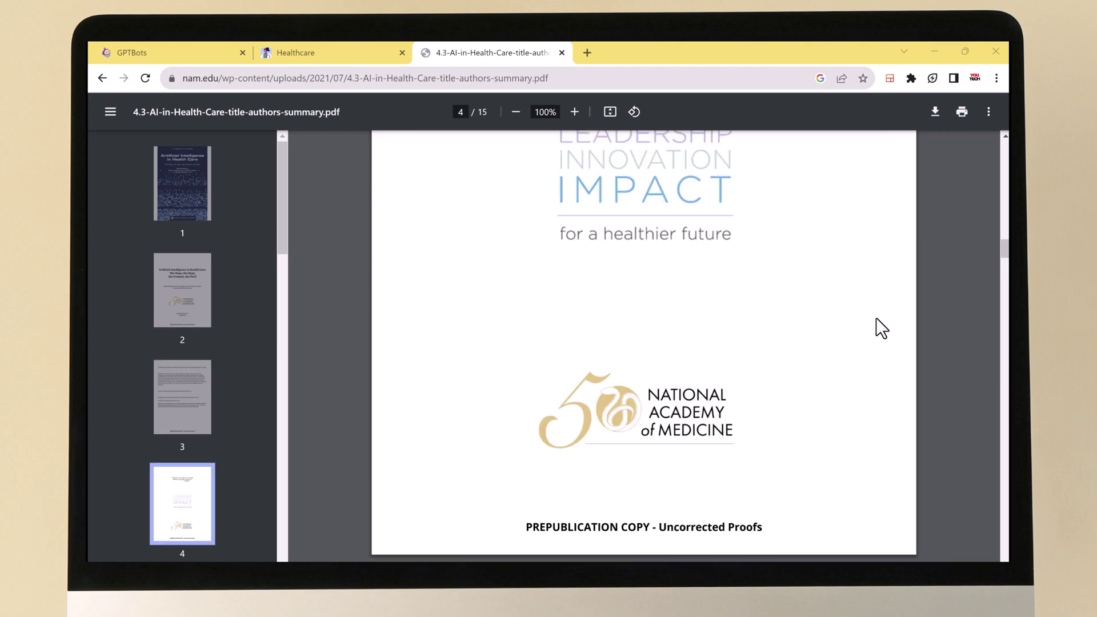
scroll(875, 318, down, 15)
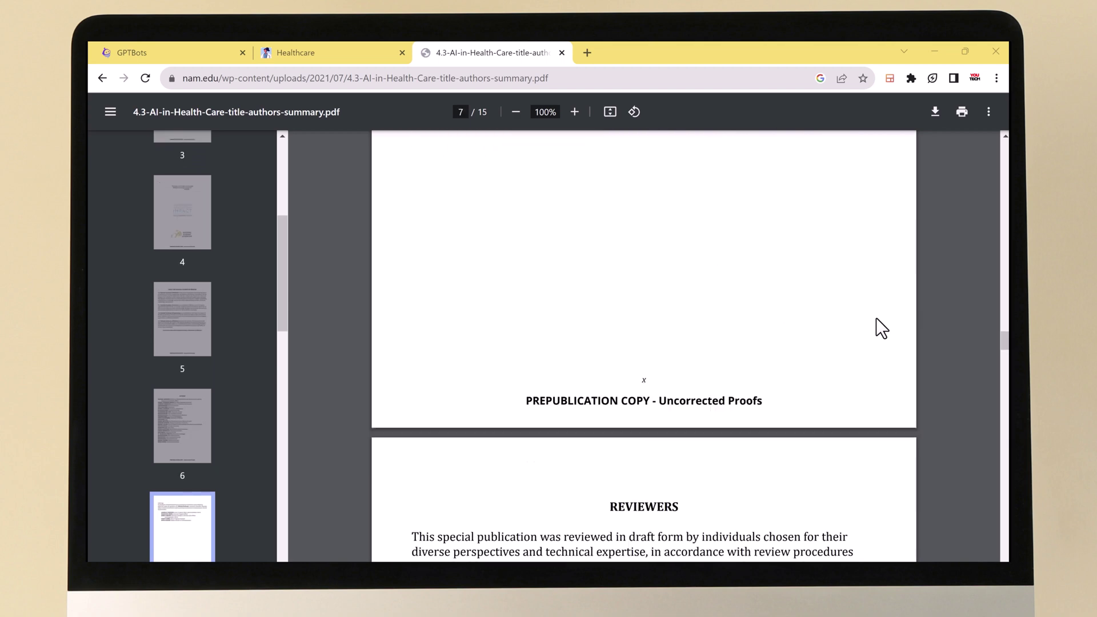
scroll(876, 318, down, 7)
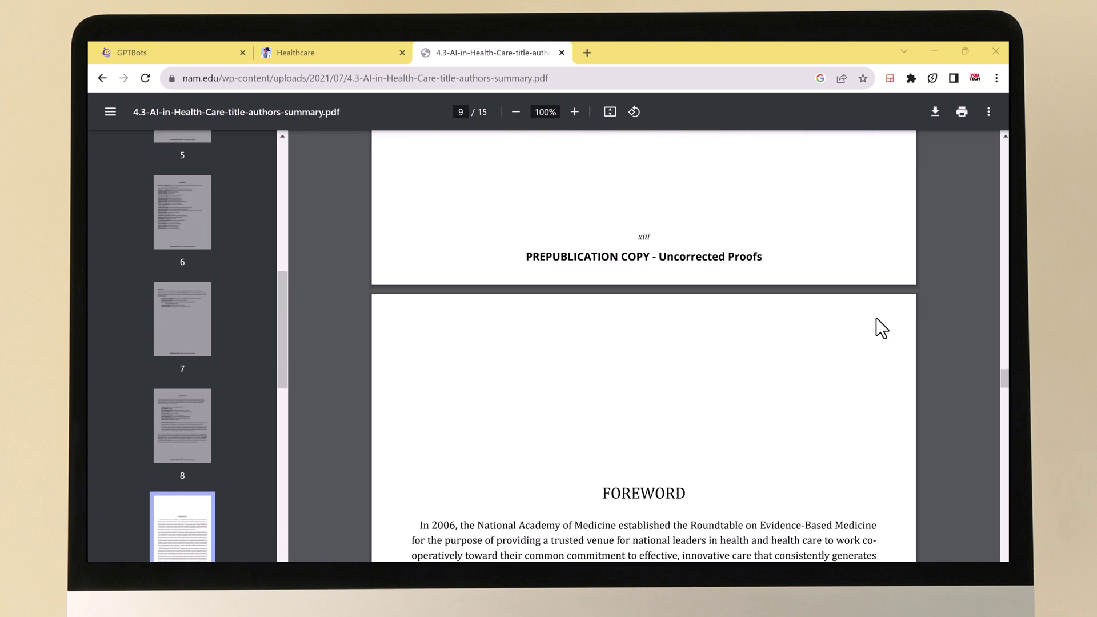
scroll(875, 317, down, 10)
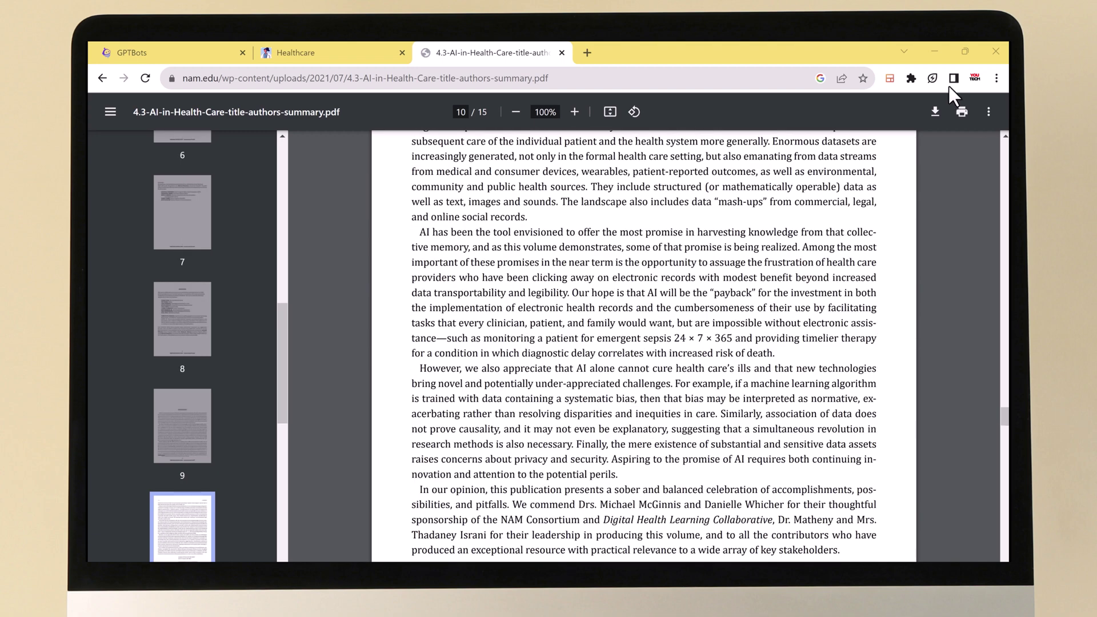
Download the PDF, look at its Summary page and return to the section about the National Academy of Medicine.
click(936, 111)
drag(420, 297, 583, 289)
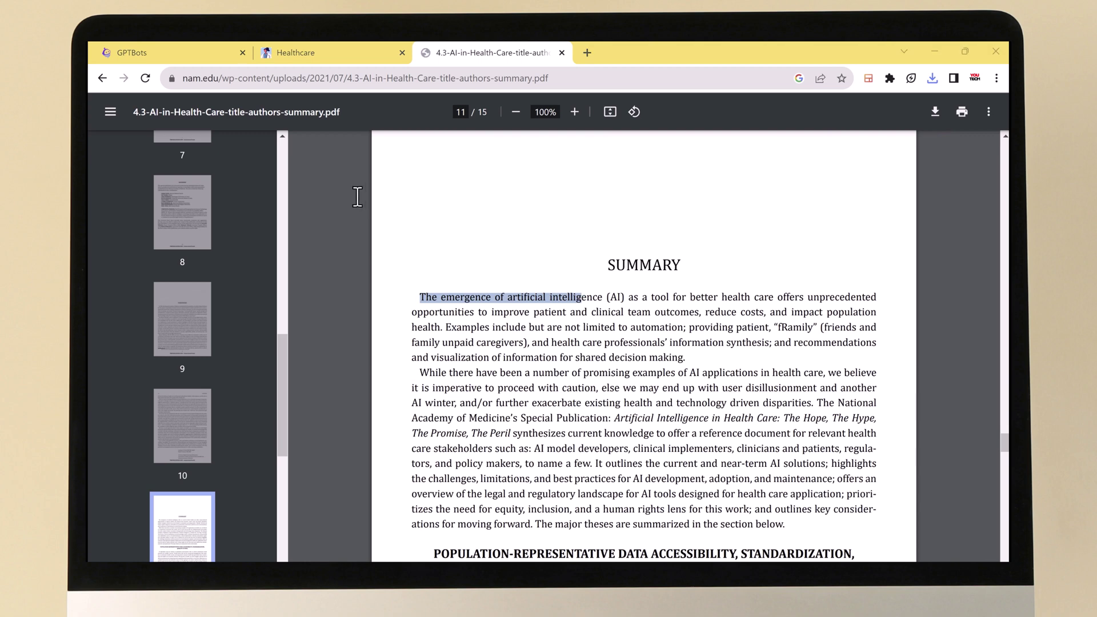
scroll(225, 165, up, 5)
click(204, 152)
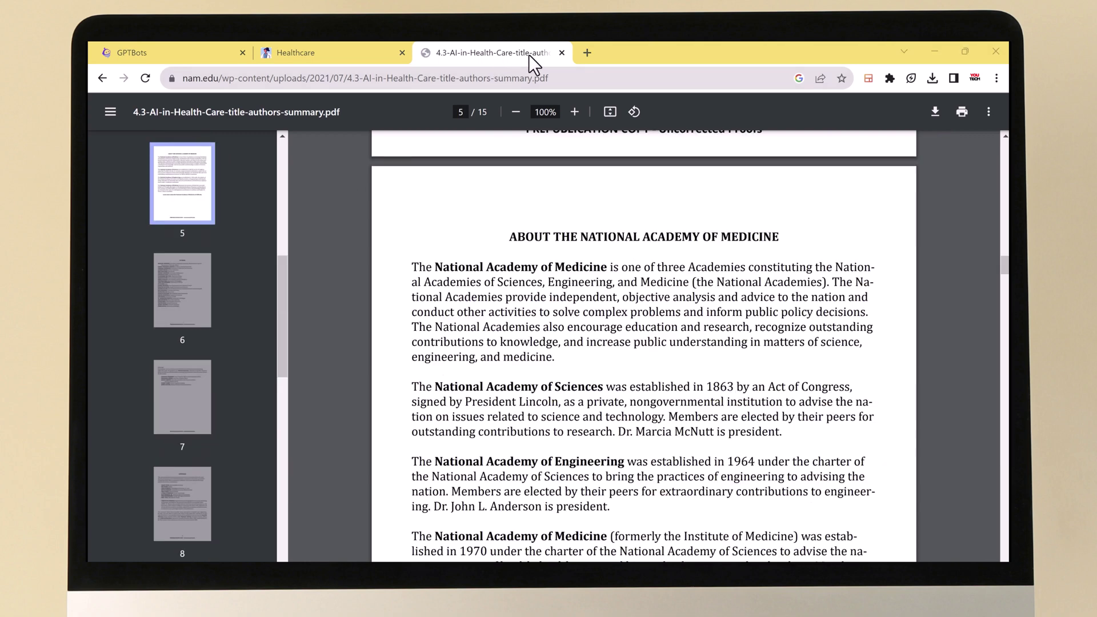
Add 4.3-AI-in-Health-Care-title-authors-summary.pdf from the Desktop as a file dataset to the Healthcare bot's documents and save it.
click(205, 41)
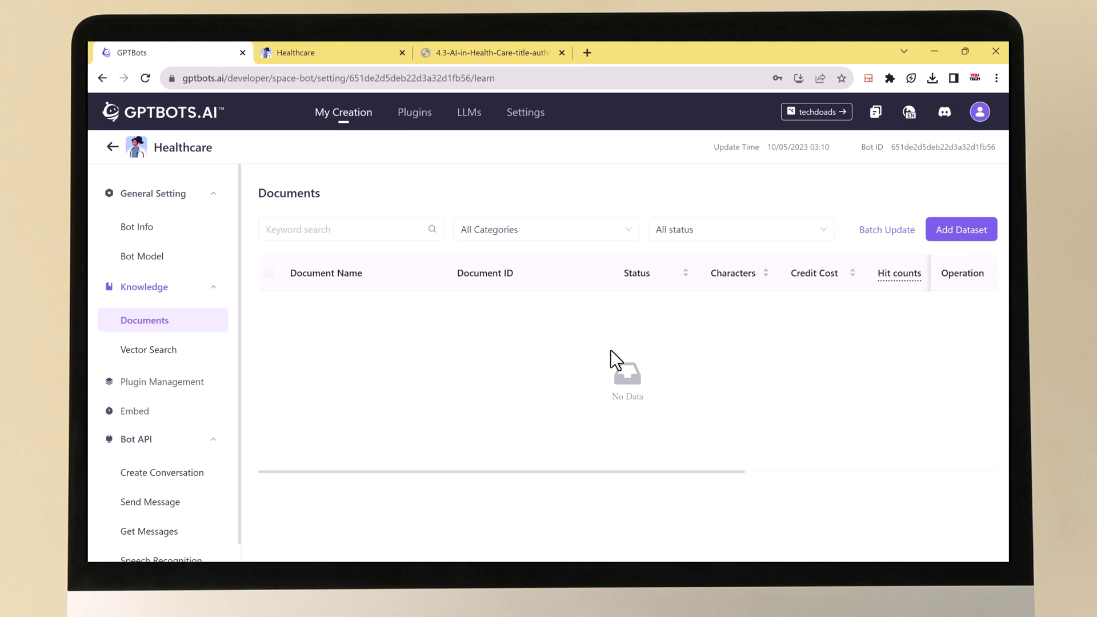
click(951, 237)
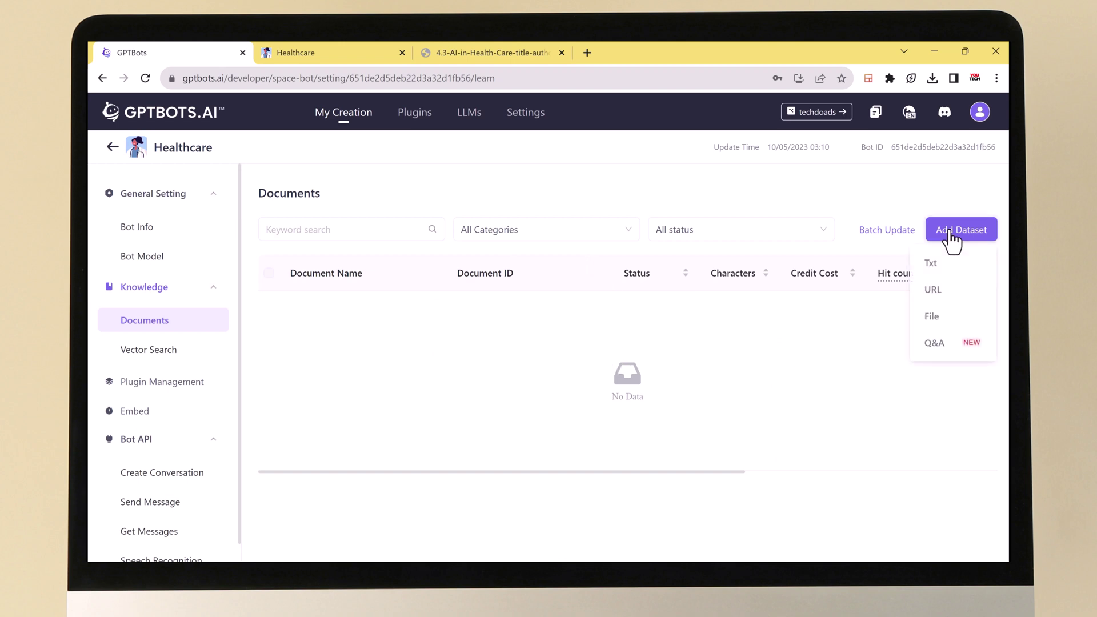
click(951, 324)
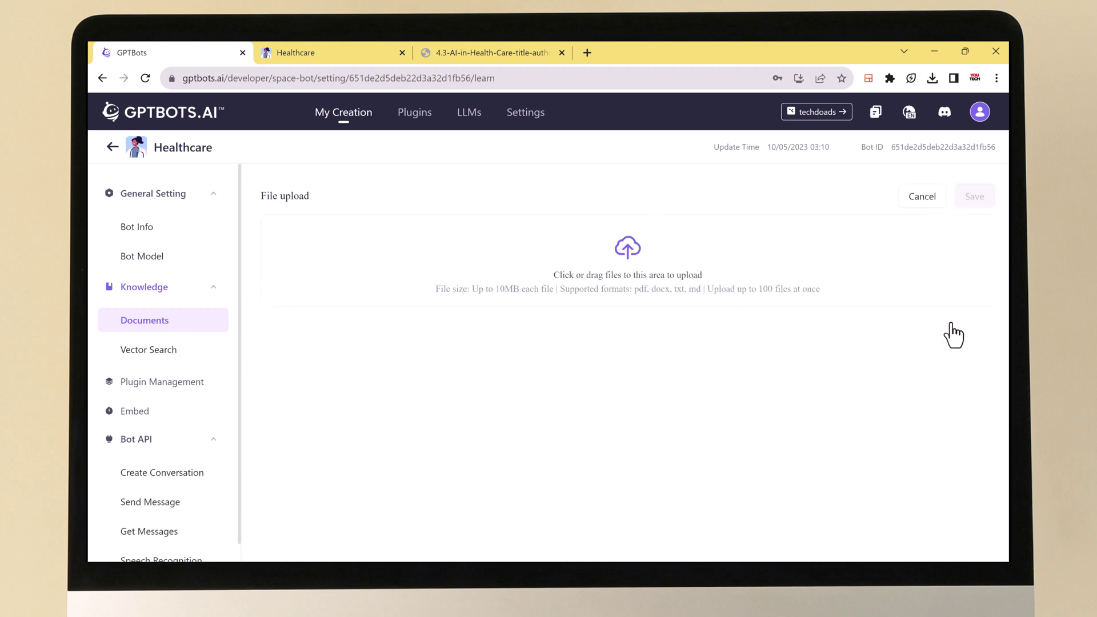
click(641, 279)
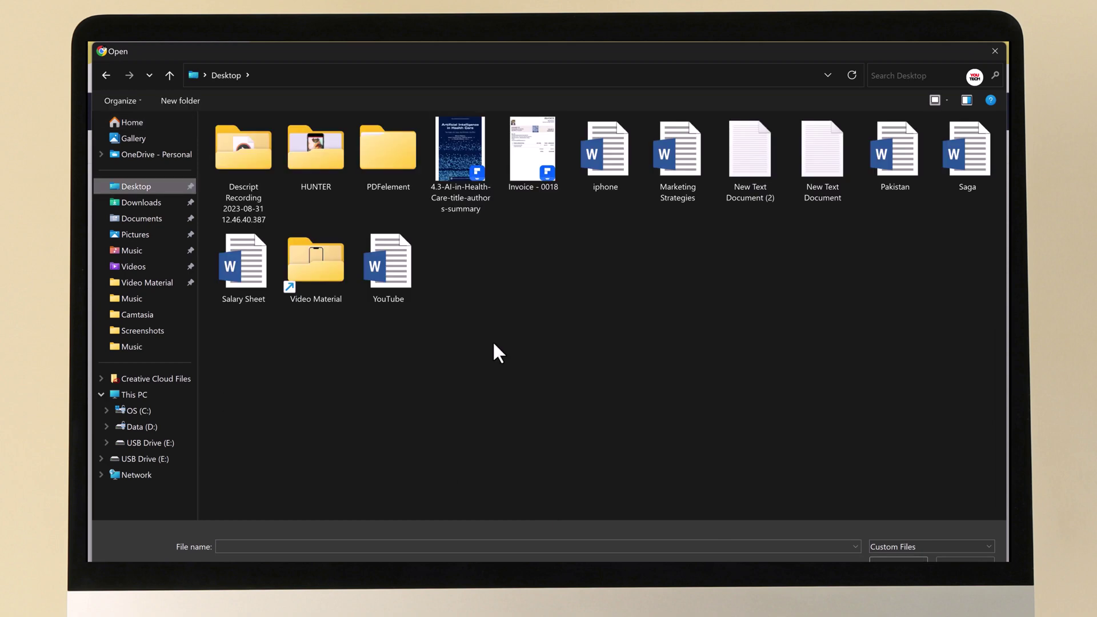
double_click(466, 192)
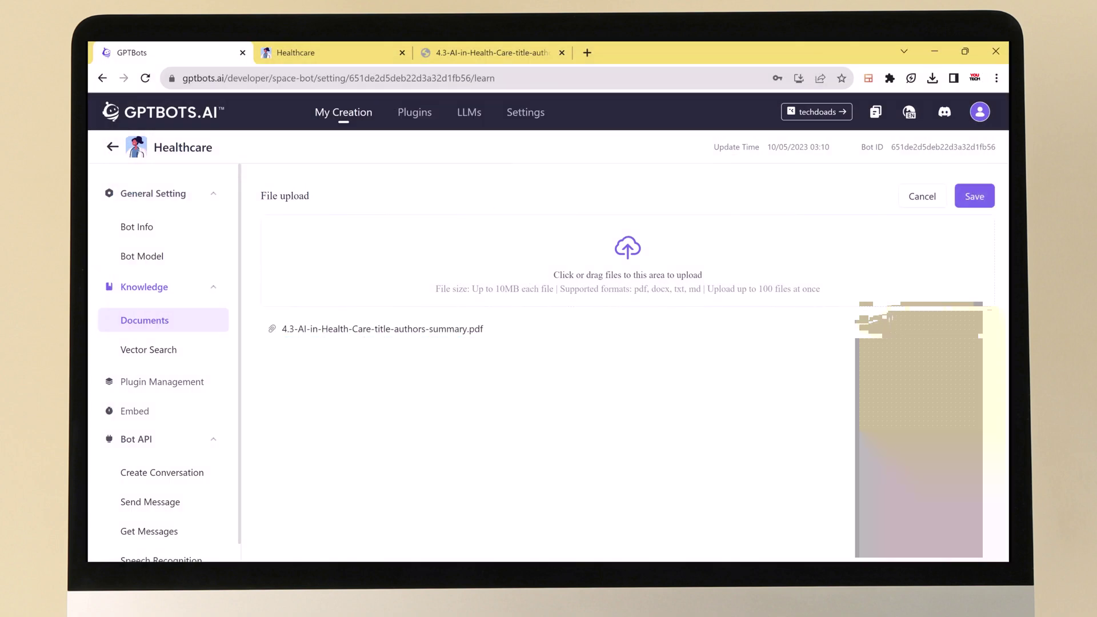
click(975, 198)
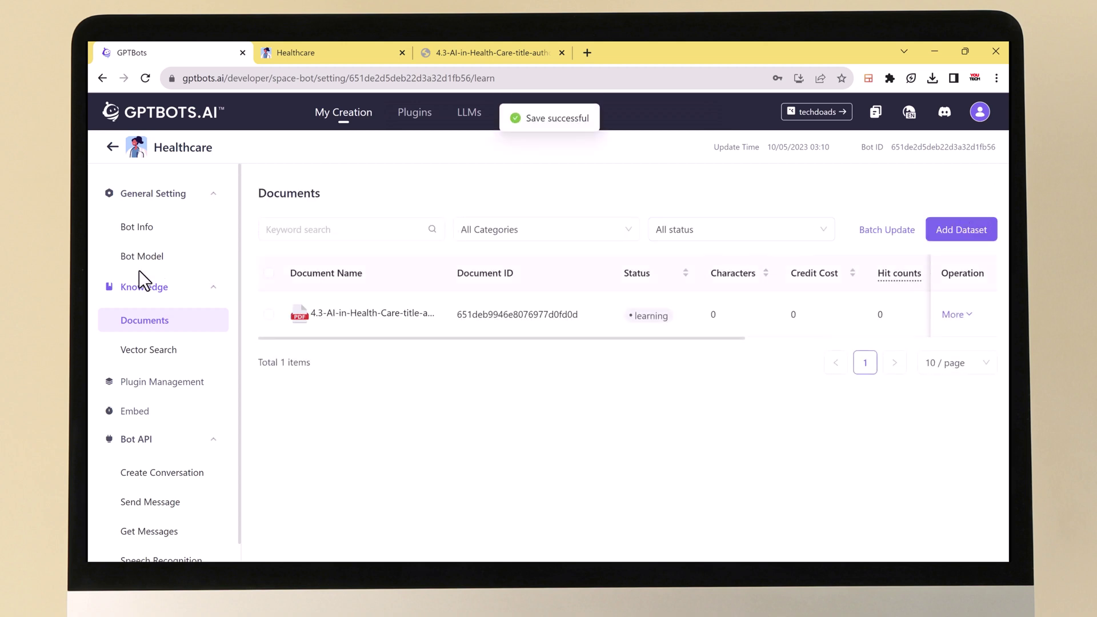
Review the Healthcare bot's general settings for bot info and bot model, and leave the bot's settings.
click(147, 194)
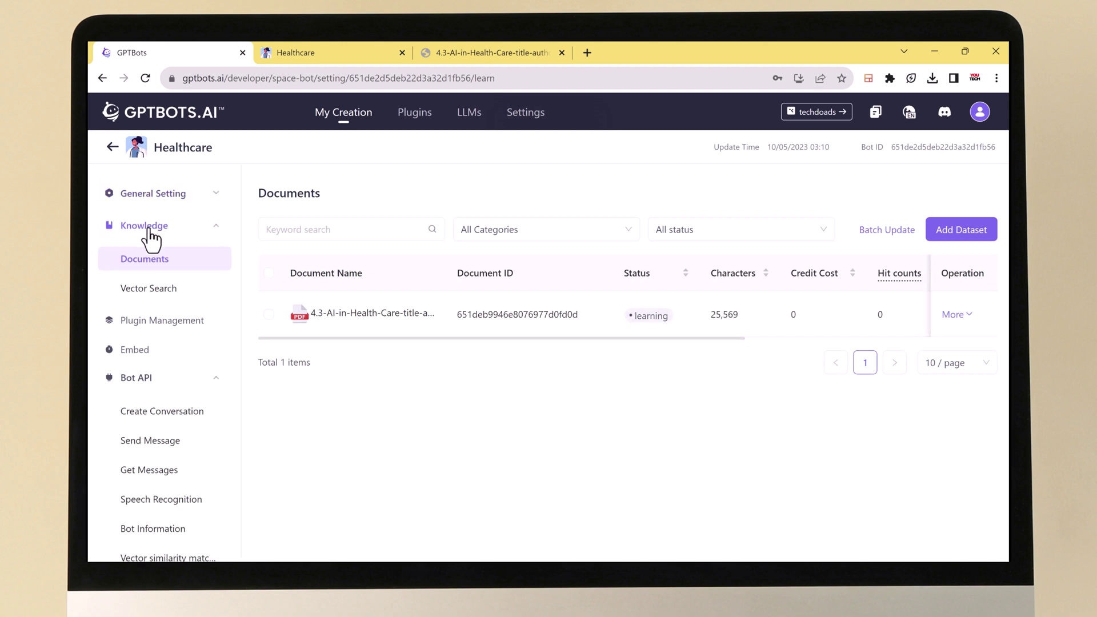
click(147, 226)
click(147, 226)
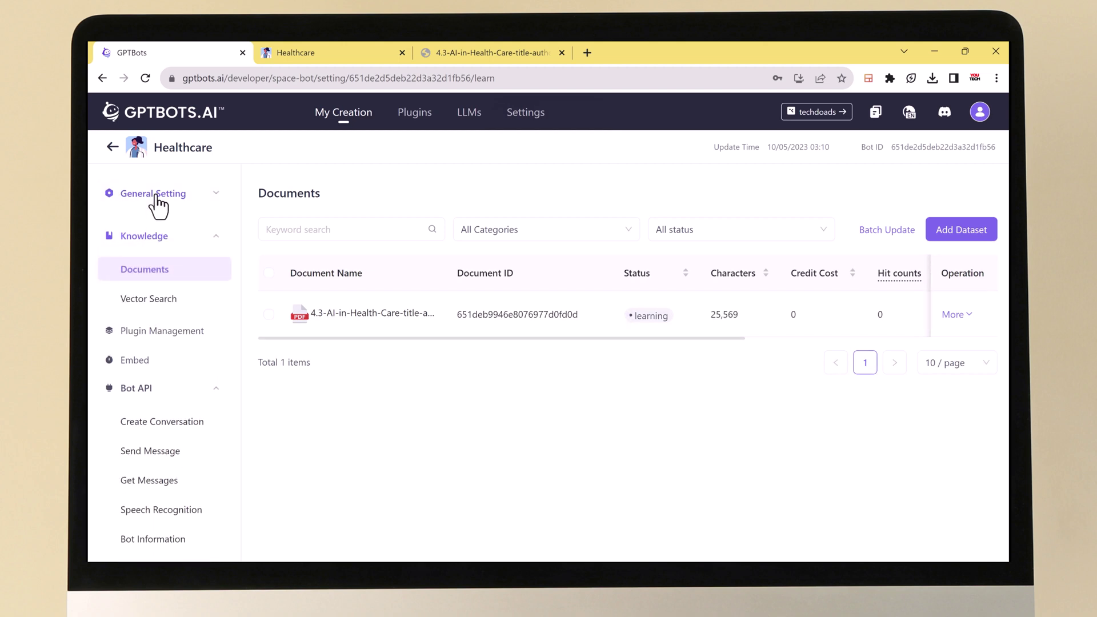
click(152, 194)
click(143, 229)
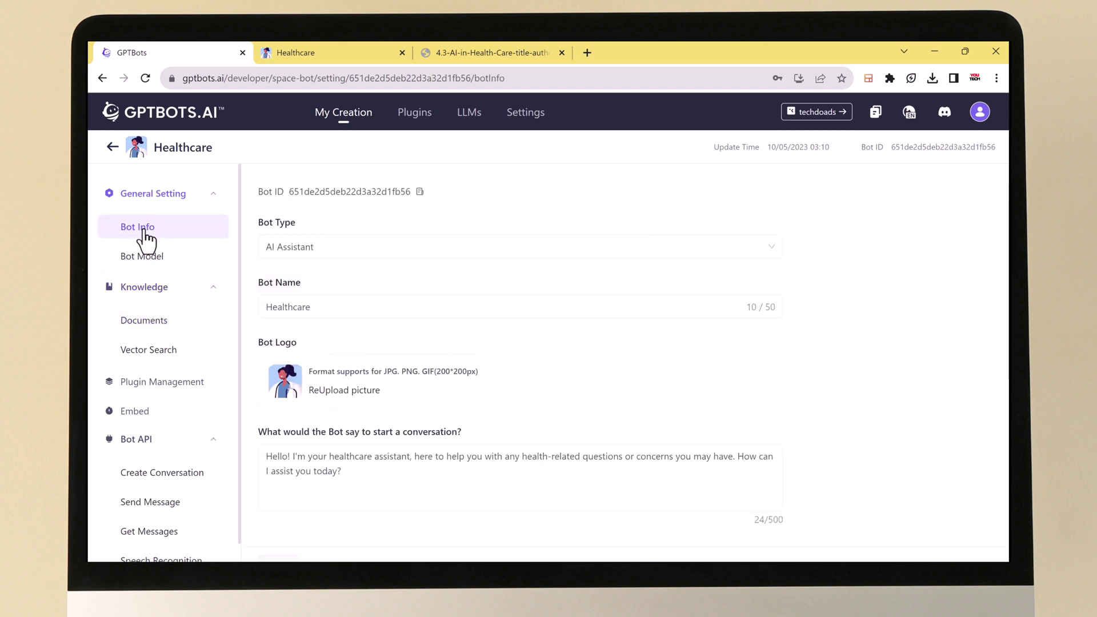
click(144, 257)
click(147, 195)
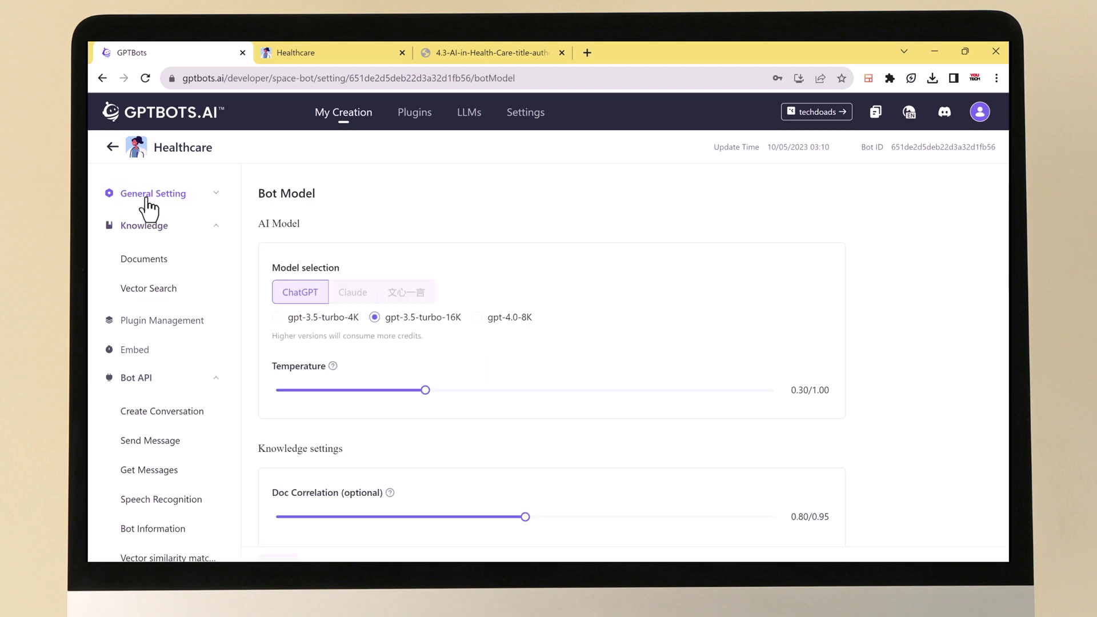
click(113, 147)
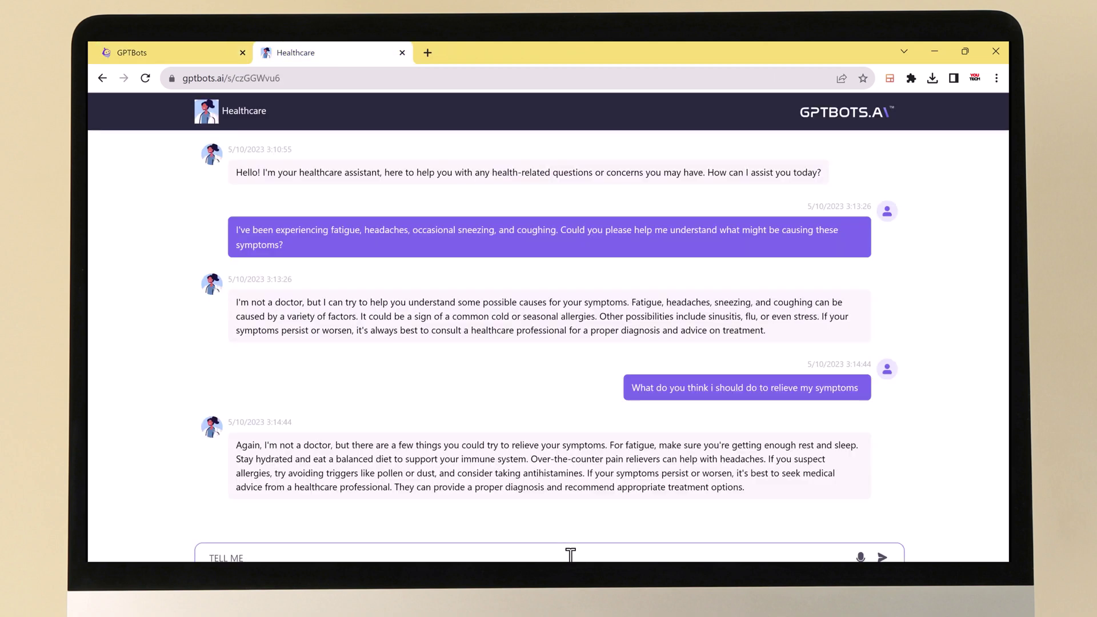
Ask the shared Healthcare bot "TELL ME ABOUT THE NATIONAL ACADEMY OF MEDICINE" and read its reply.
text(ABOUT THE NATIONAL ACADEMY OF MEDICINE)
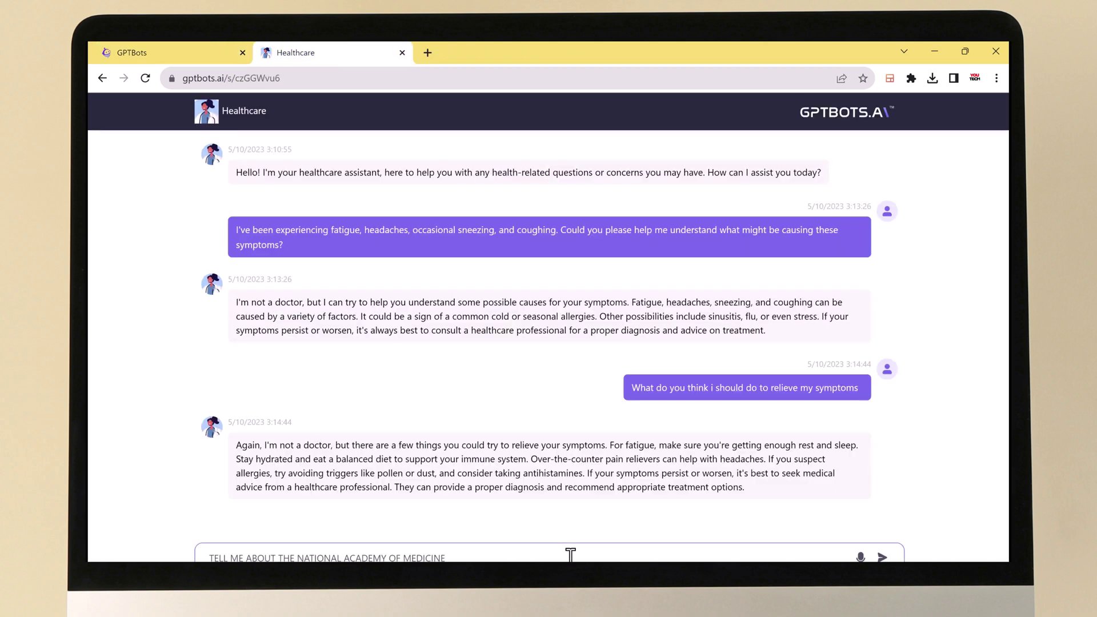
key(Return)
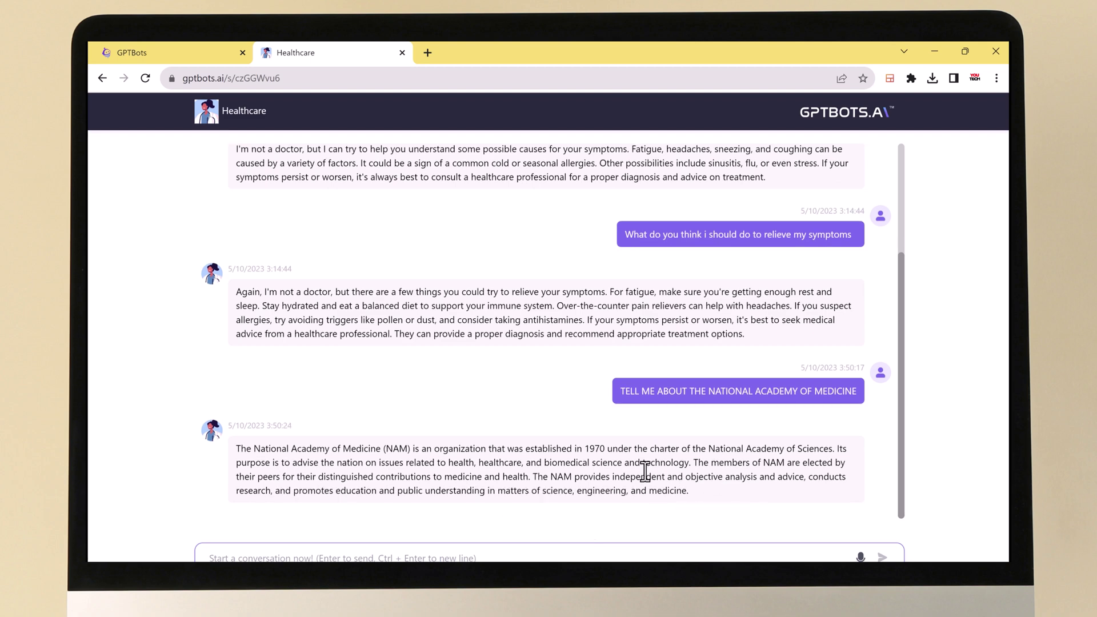
scroll(632, 453, up, 3)
scroll(595, 453, down, 2)
scroll(595, 453, down, 1)
scroll(595, 453, up, 3)
click(222, 53)
click(635, 473)
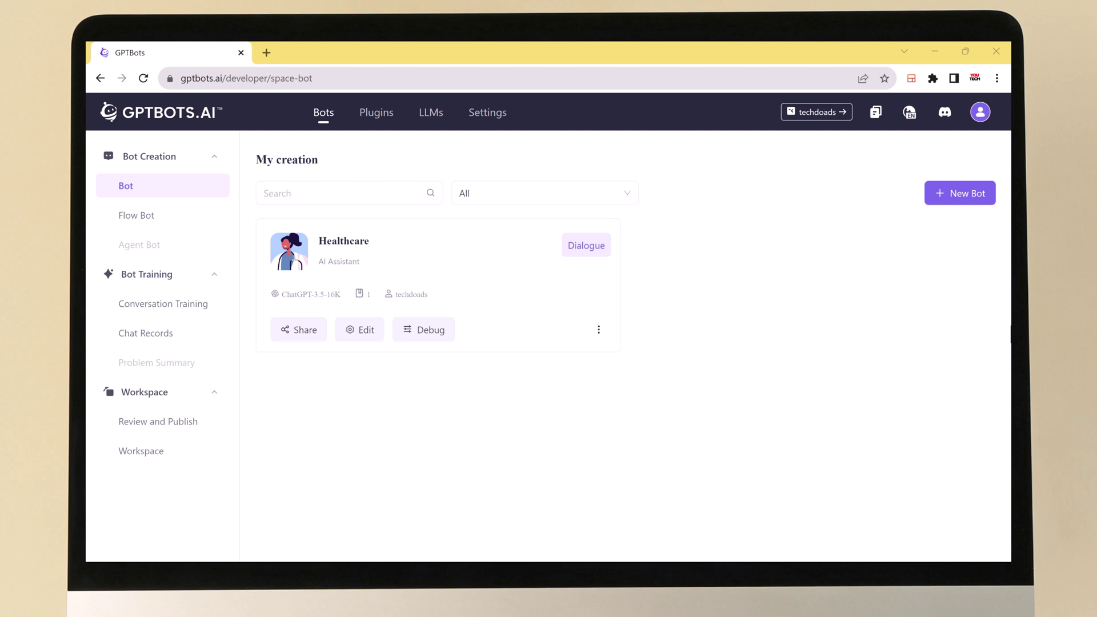
Create a new Flow Bot named Help Bot with the default avatar.
click(150, 216)
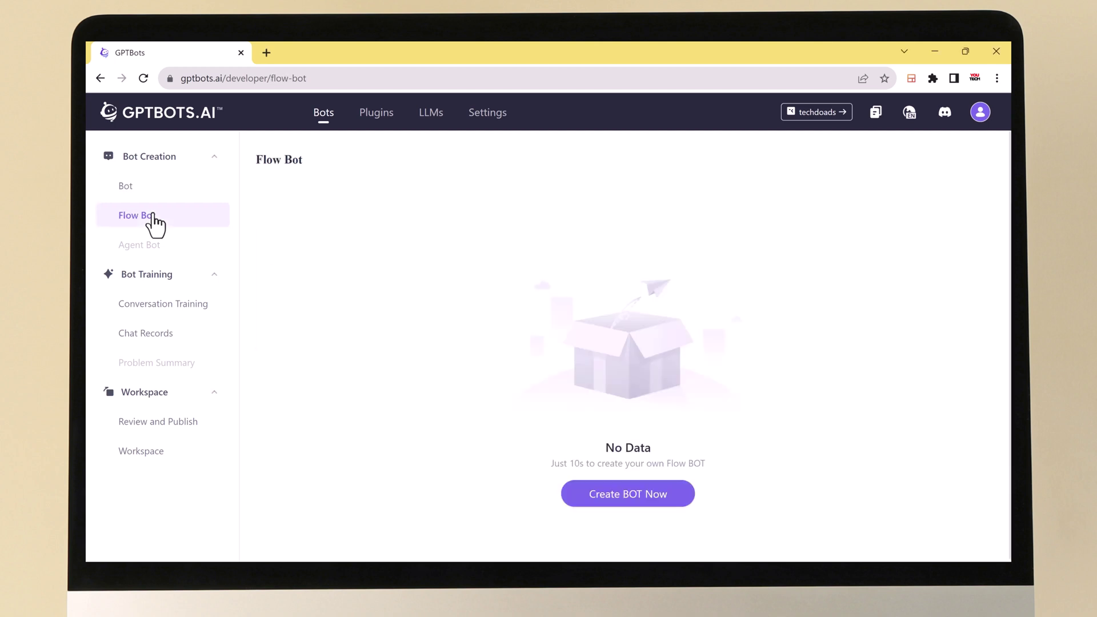
click(631, 500)
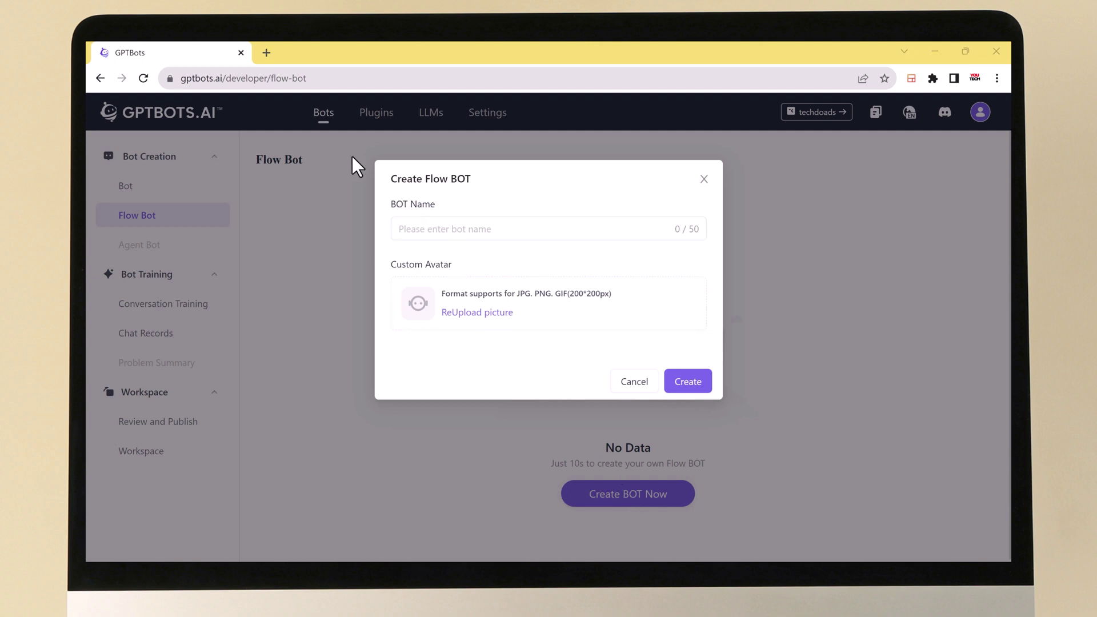
click(437, 227)
text(Help B)
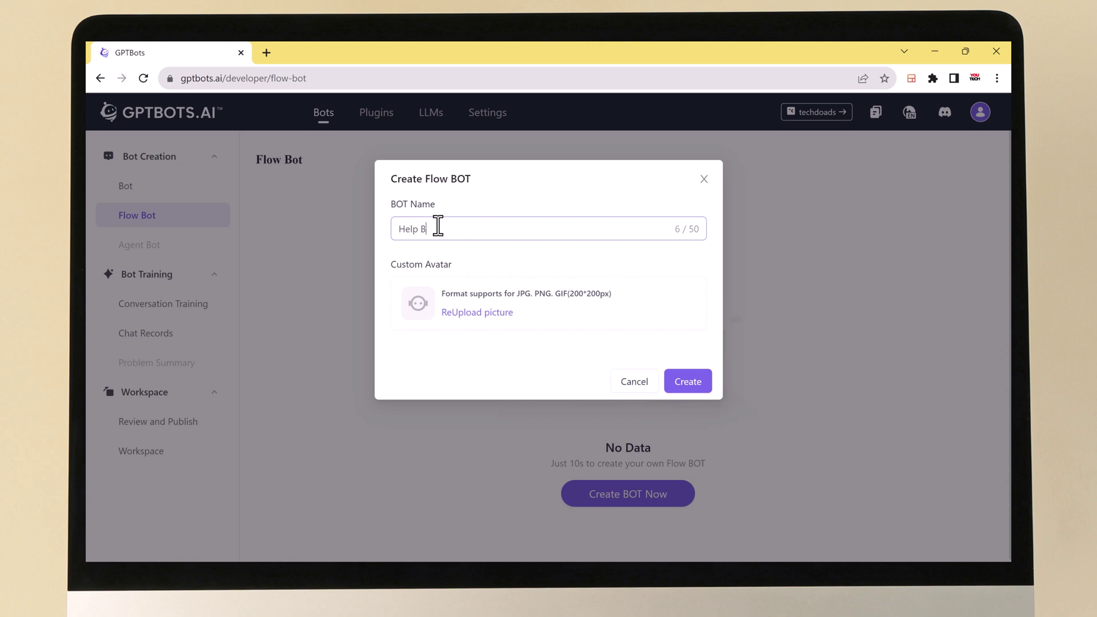
click(685, 383)
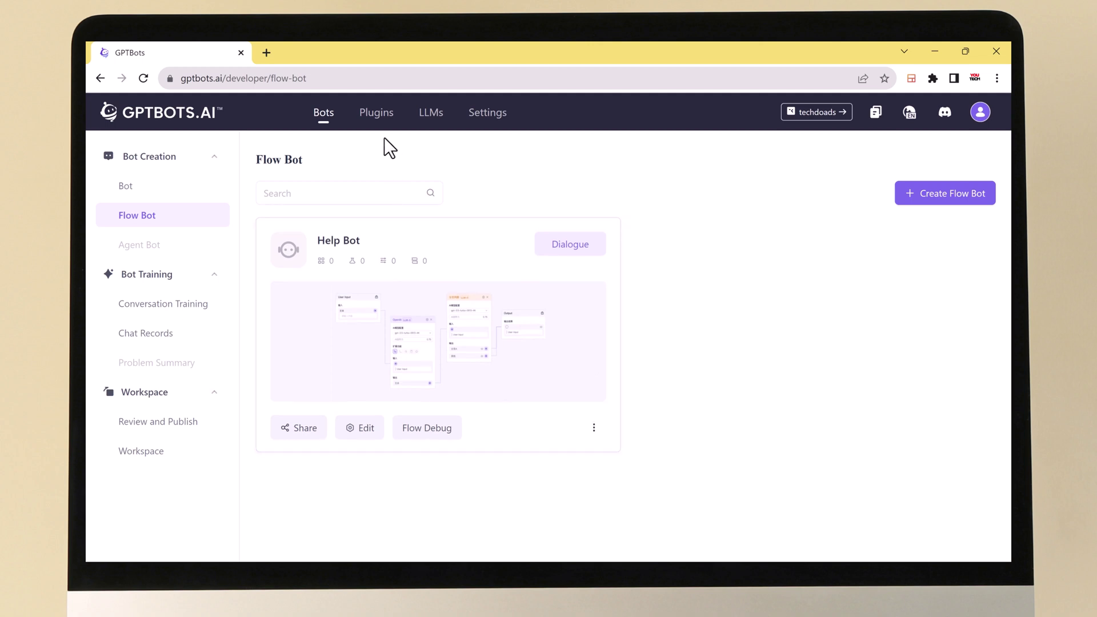
Open Help Bot's flow for debugging and add a Branch Predicate node and two Knowledge Vector nodes, one below the other.
click(417, 432)
scroll(498, 331, down, 1)
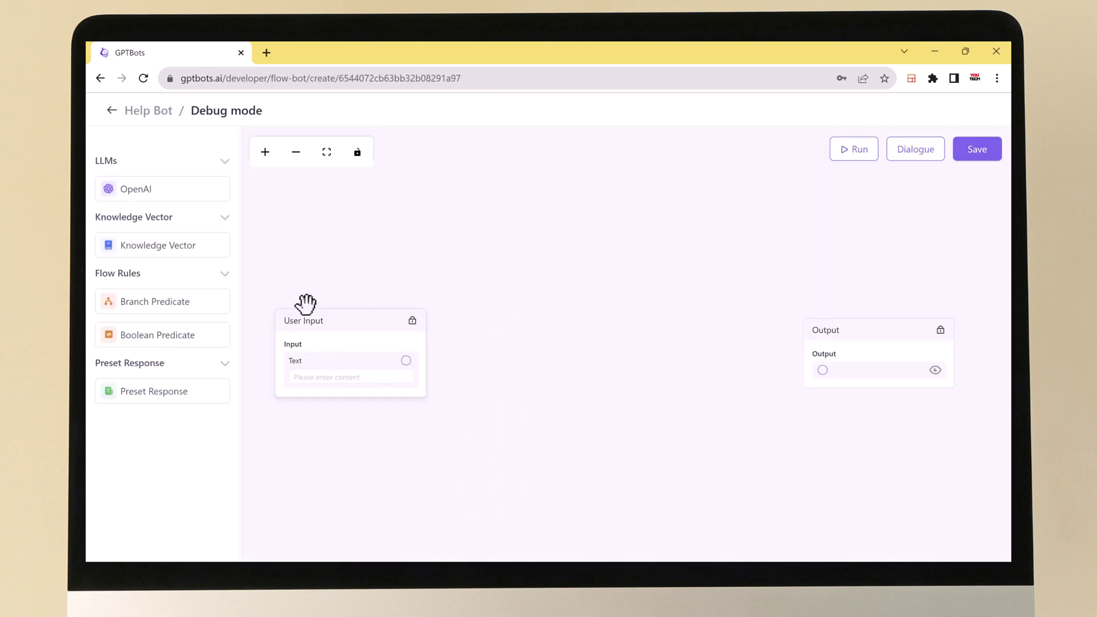
drag(133, 313, 474, 321)
drag(157, 262, 612, 193)
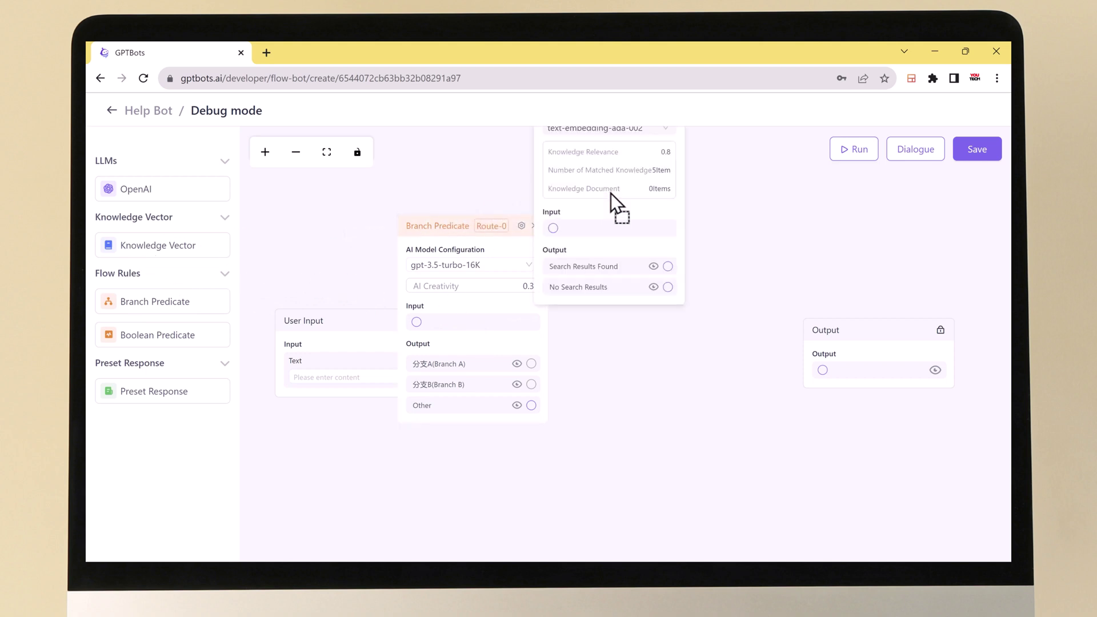
drag(172, 245, 625, 349)
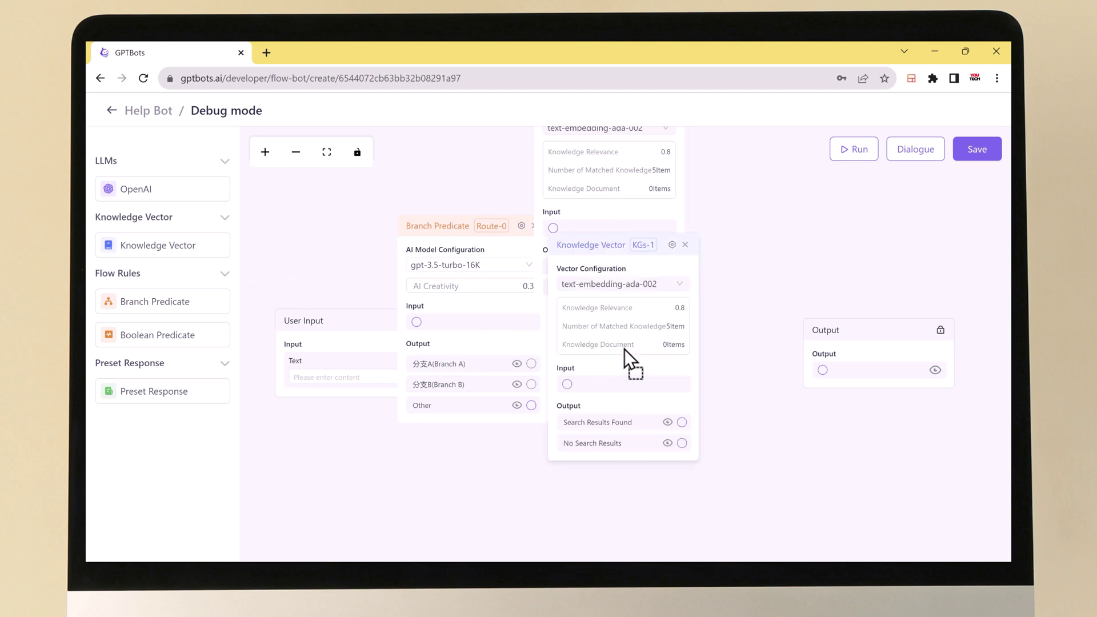
drag(607, 245, 615, 338)
Space out the User Input, Branch Predicate and Knowledge Vector nodes, and add two stacked OpenAI nodes before the Output node.
scroll(657, 318, down, 3)
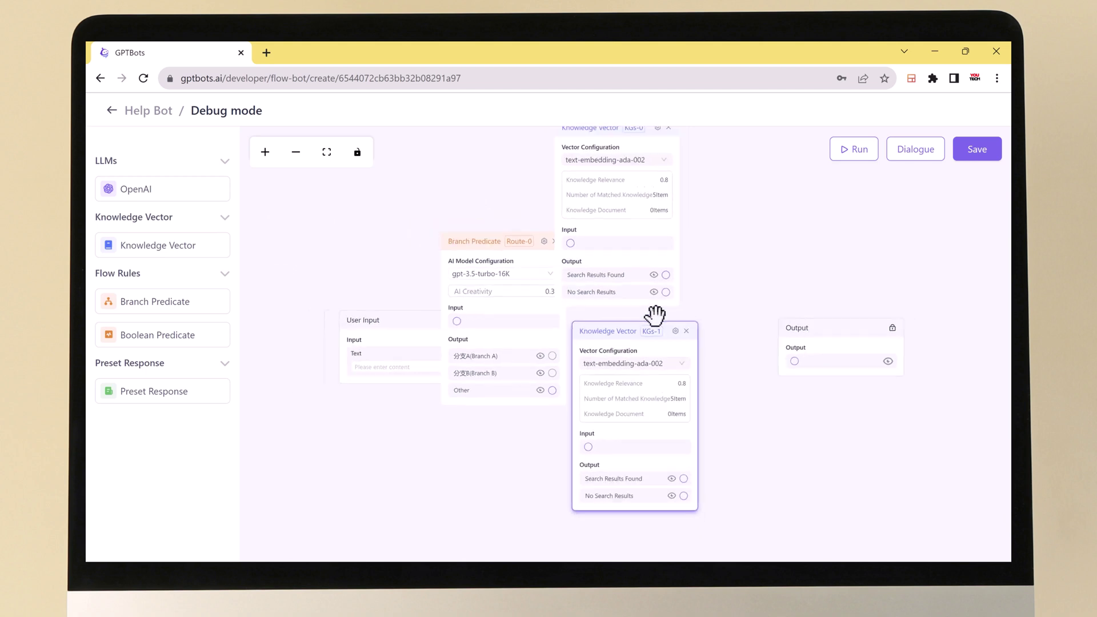
drag(610, 157, 632, 160)
drag(424, 328, 311, 328)
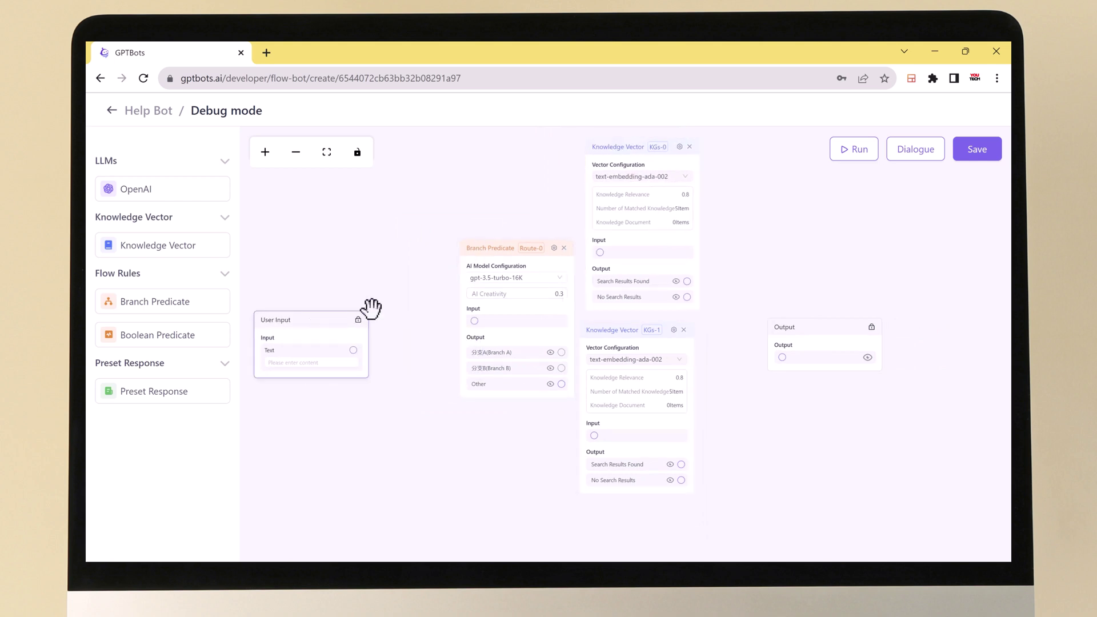
drag(508, 249, 426, 256)
drag(610, 154, 559, 149)
drag(651, 333, 579, 337)
drag(153, 195, 722, 216)
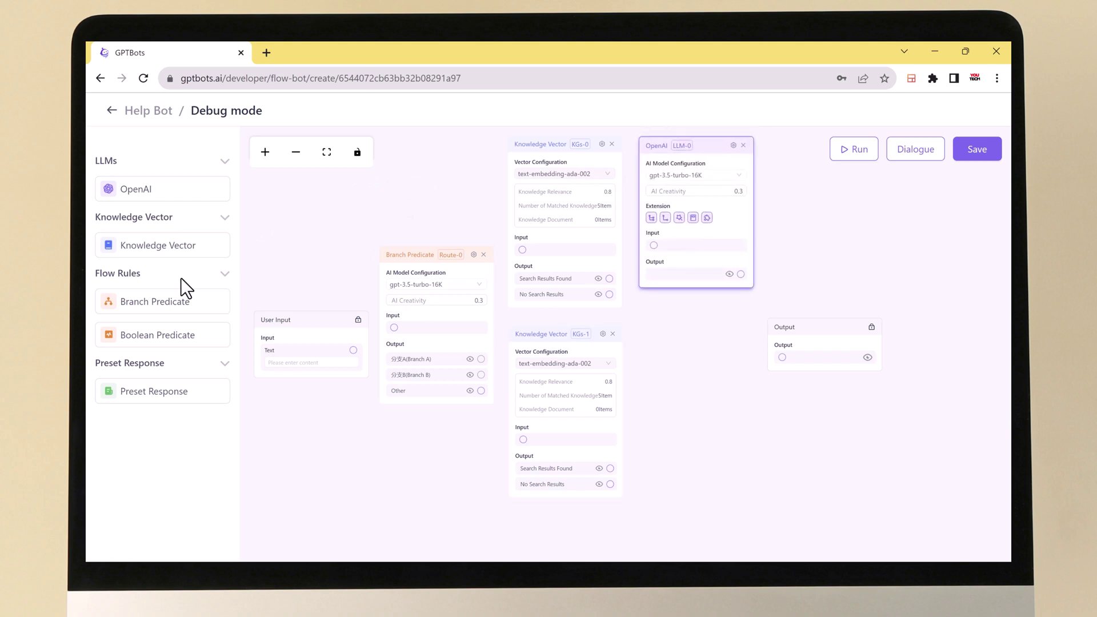
drag(142, 193, 716, 355)
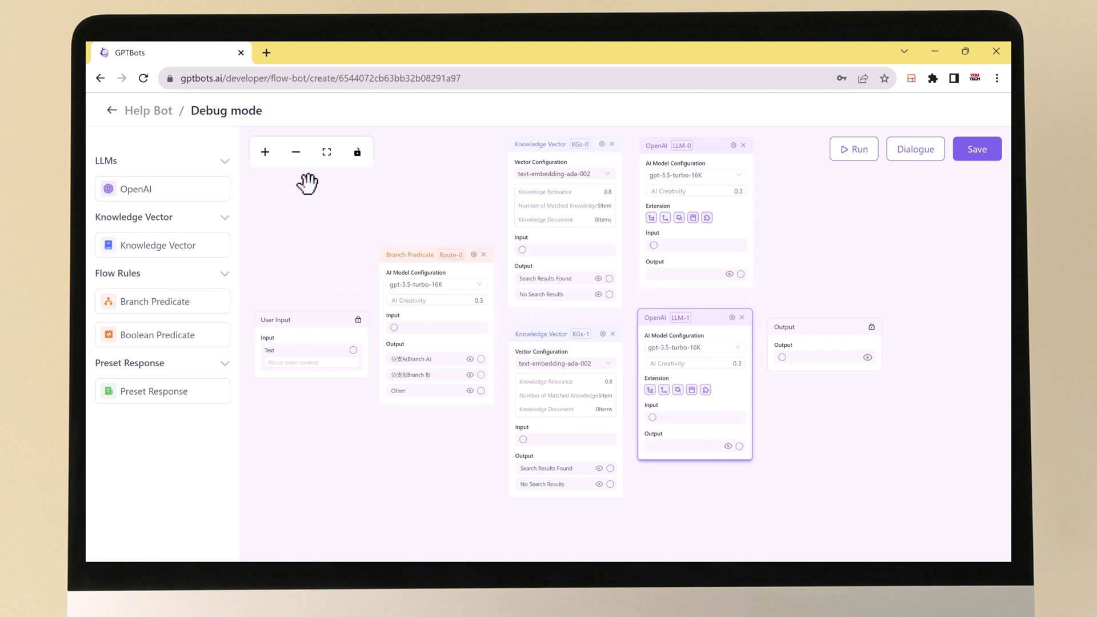
Connect User Input to the Branch Predicate input and link both OpenAI node outputs to the Output node.
drag(353, 350, 394, 327)
drag(740, 274, 783, 365)
drag(739, 446, 780, 358)
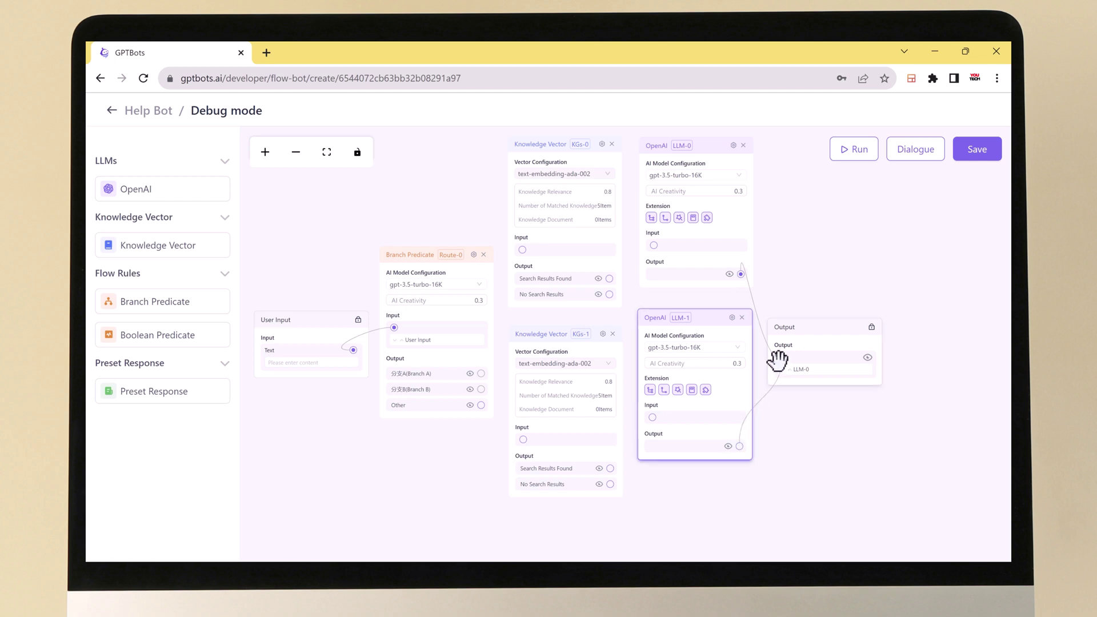
Add a Preset Response node below the OpenAI nodes, fed by the Branch Predicate's Other output and connected to the Output node.
drag(147, 397, 666, 487)
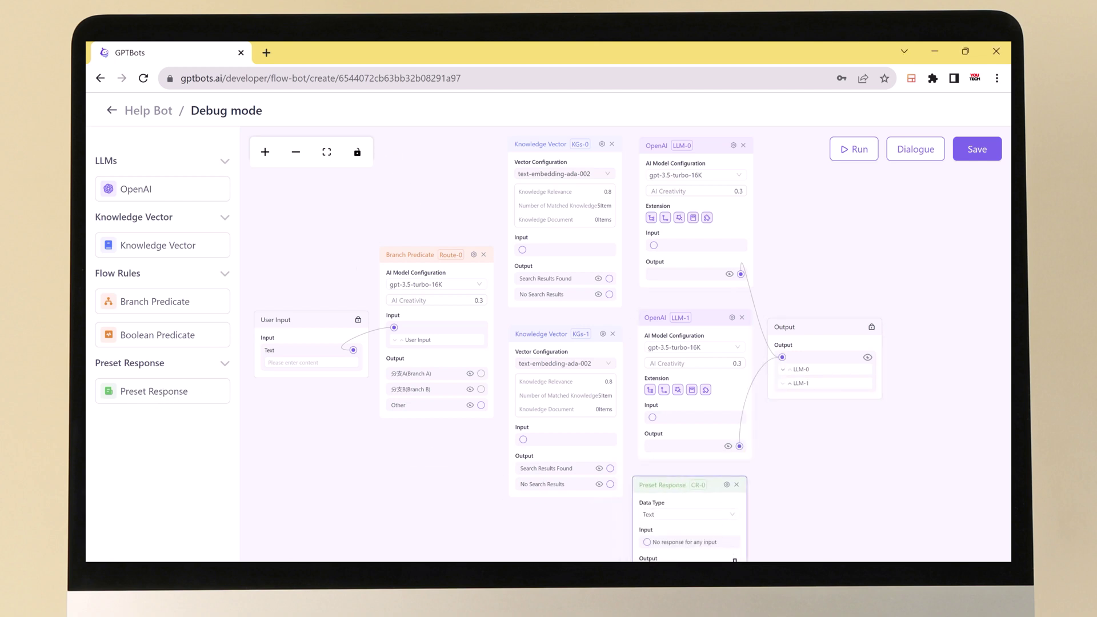
scroll(686, 514, down, 1)
drag(734, 557, 780, 345)
Link each Knowledge Vector's Search Results Found to its matching OpenAI node, KGs-1's No Search Results to Preset Response, and KGs-0's to LLM-1.
drag(618, 446, 659, 404)
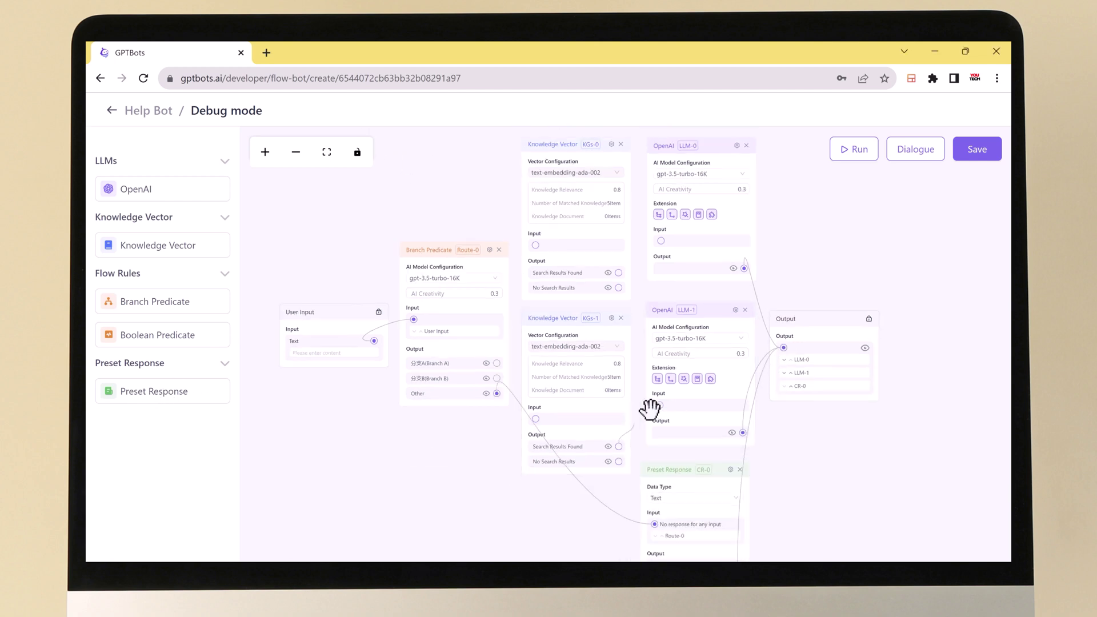
drag(619, 274, 660, 241)
drag(618, 461, 654, 523)
drag(618, 288, 659, 404)
Set the Branch A rule to "Question about return" and Branch B to "Question about refund", and connect the branches to the Knowledge Vector nodes.
click(489, 251)
click(709, 455)
text(Qu)
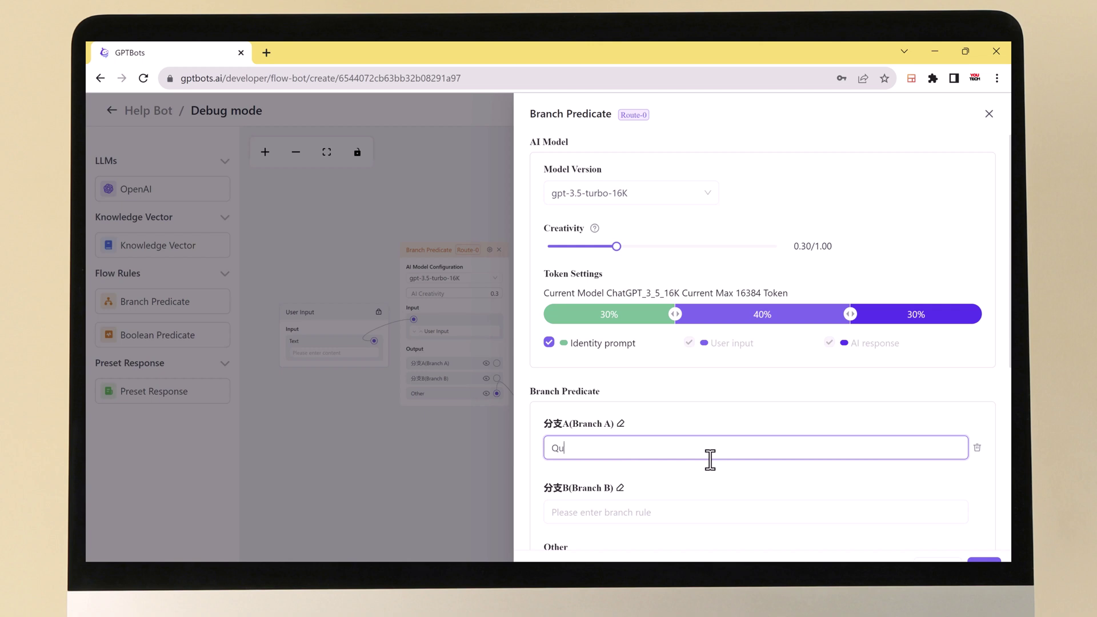
text(estion about return)
click(658, 512)
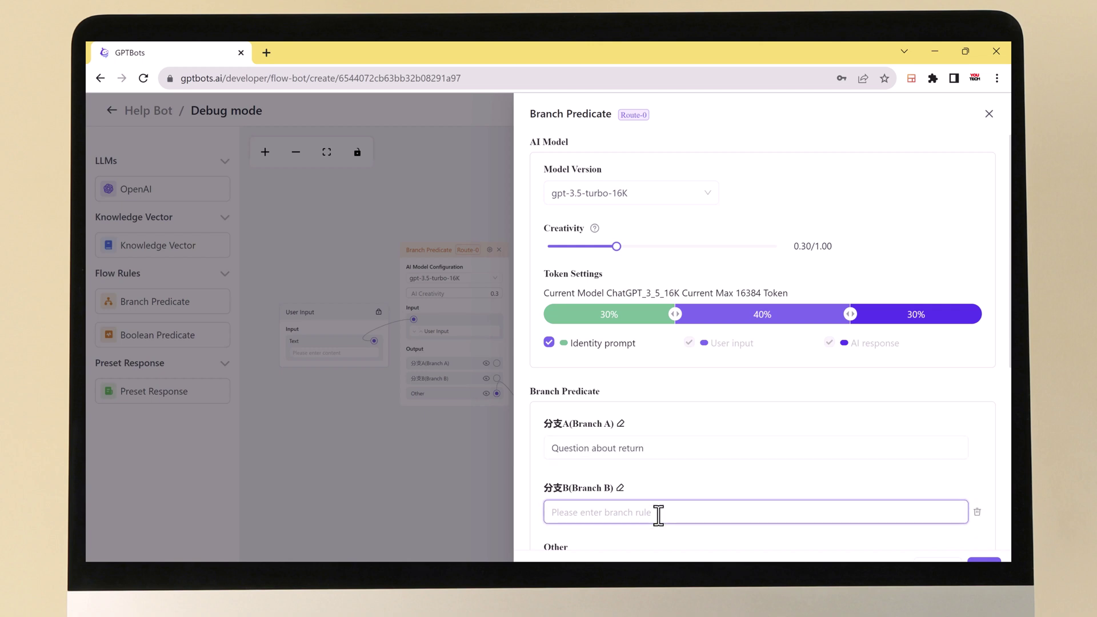
text(Question about refund)
scroll(737, 481, down, 1)
scroll(687, 355, up, 1)
scroll(832, 473, down, 5)
click(976, 559)
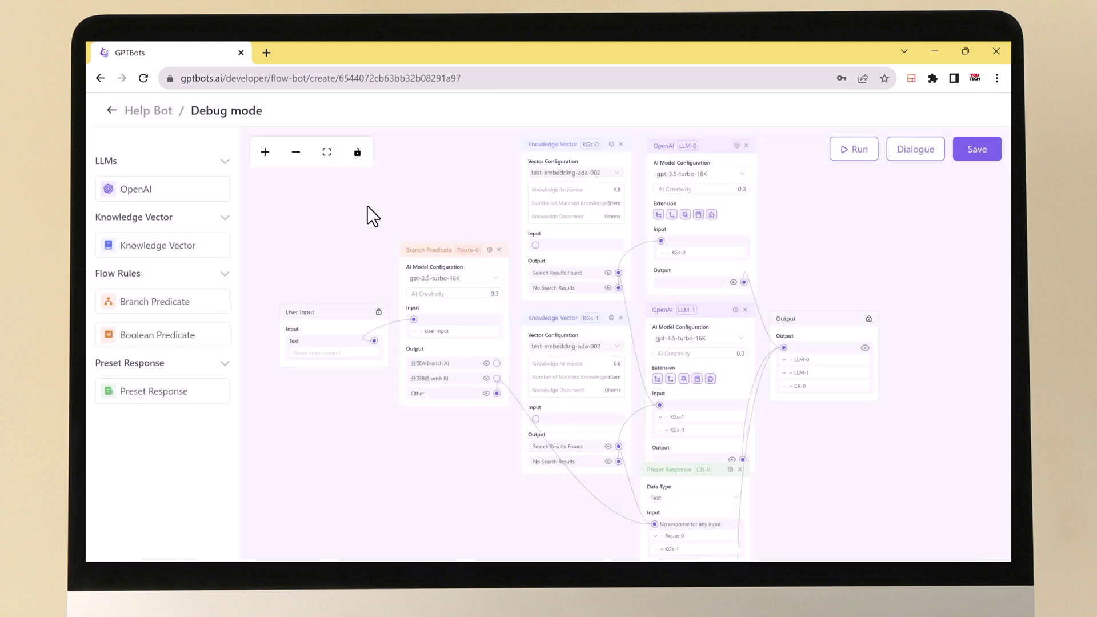
drag(497, 363, 535, 419)
Disable long-term memory and Plugin for OpenAI LLM-0 and set its identity prompt to "Please act as an after sale manager.".
click(741, 160)
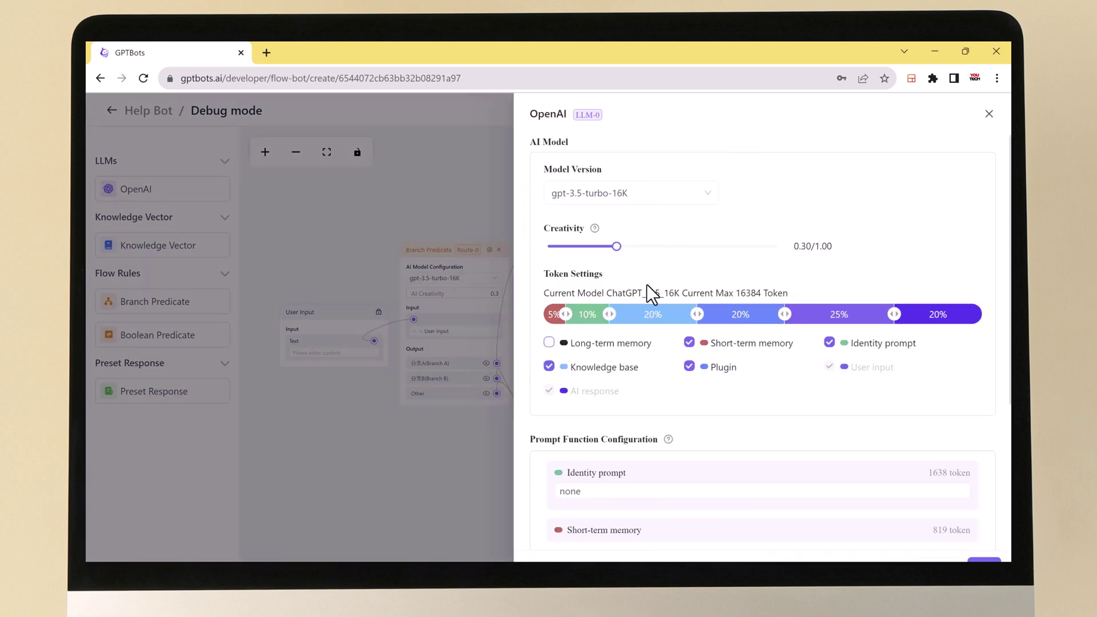
double_click(572, 490)
text(Please as)
key(BackSpace)
text(ct as )
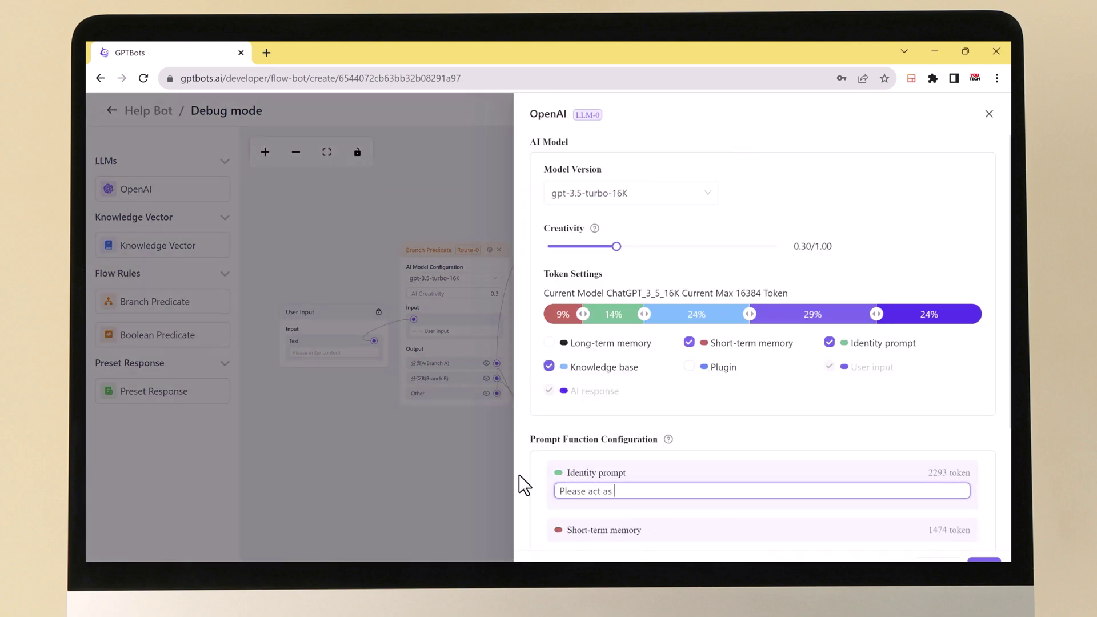
text(an after sale manager.)
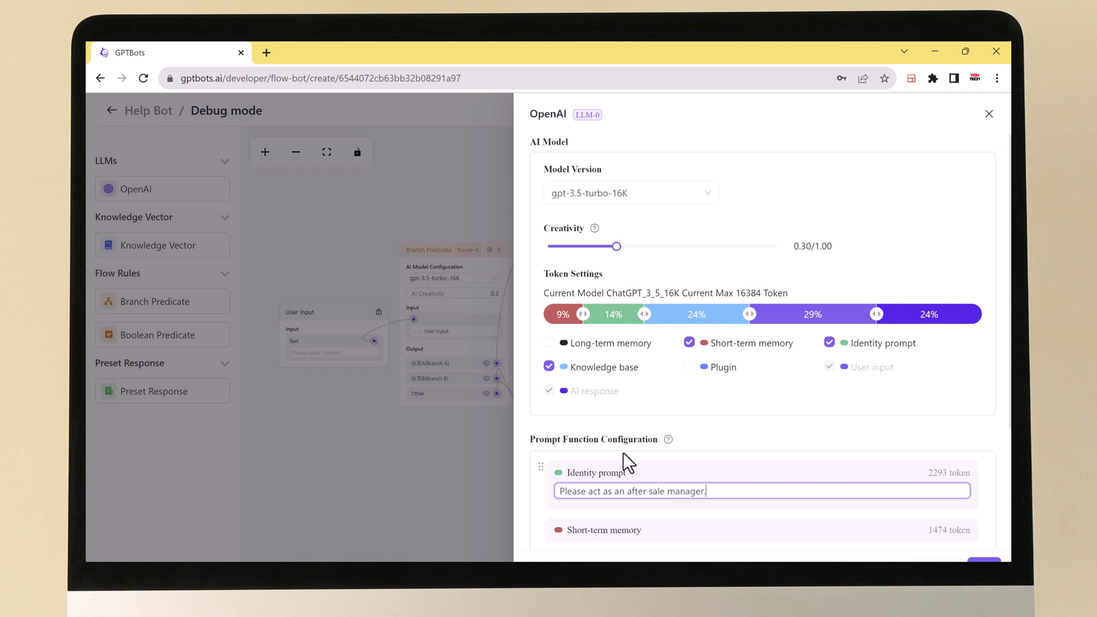
scroll(519, 474, down, 4)
key(Escape)
Set the Preset Response content to "Sorry, I can not answer this question. Please try again.".
click(732, 473)
click(704, 249)
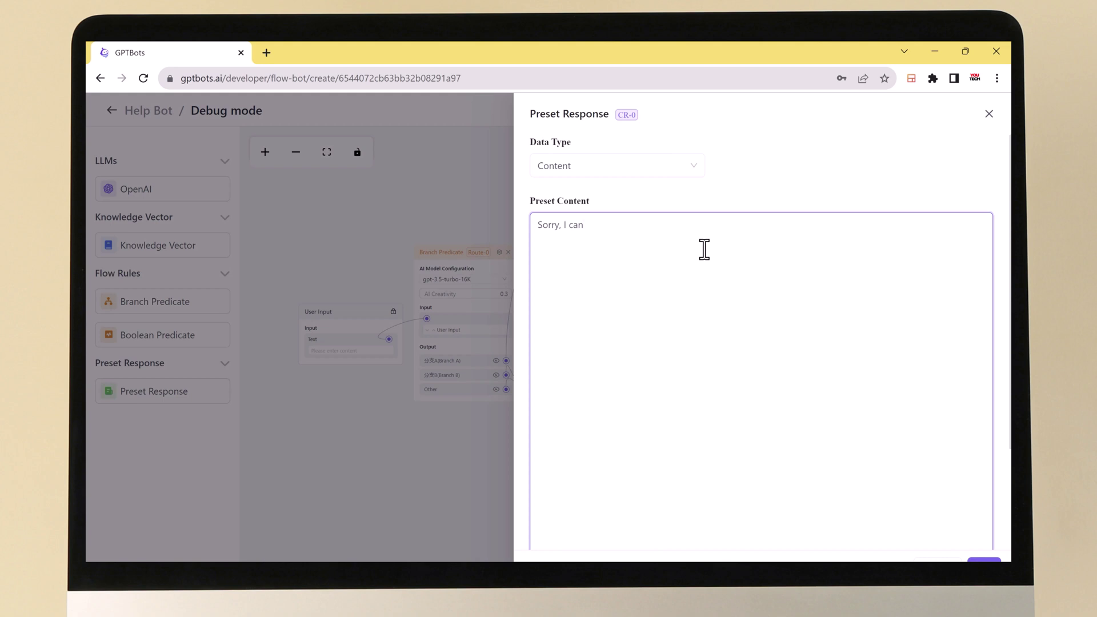
text(this question. Please try again.)
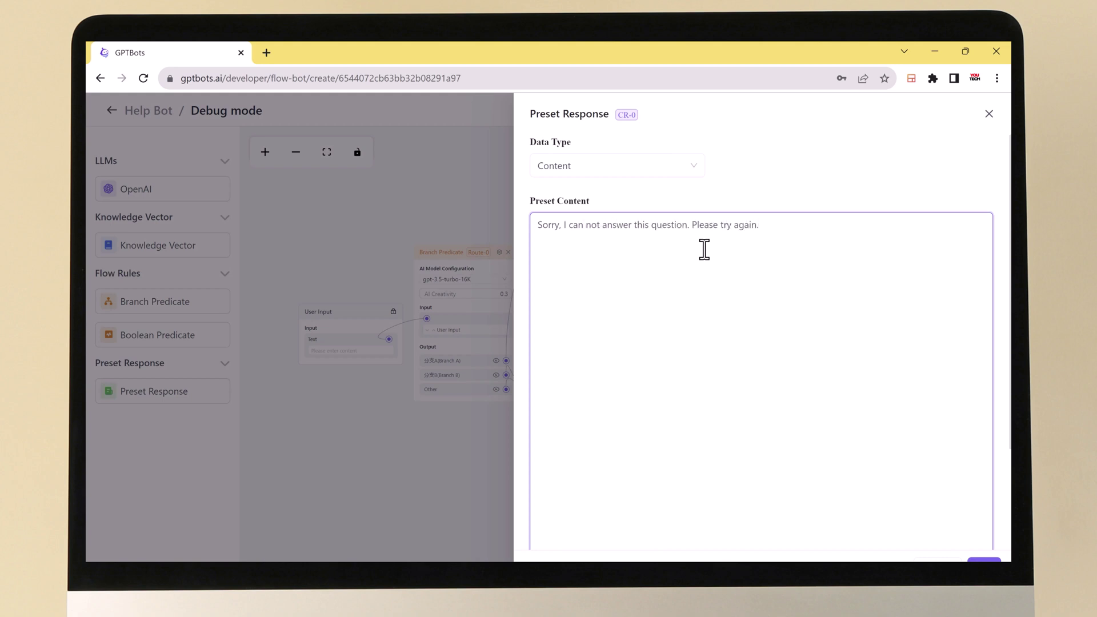
click(982, 558)
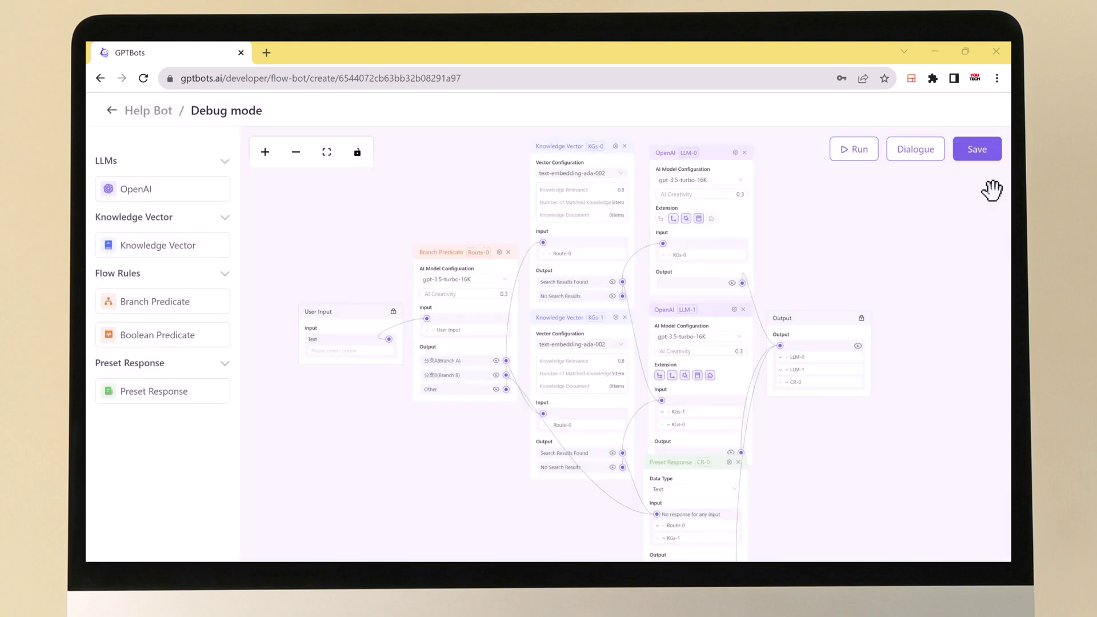
Save the Help Bot flow and return to the Flow Bot list.
click(978, 150)
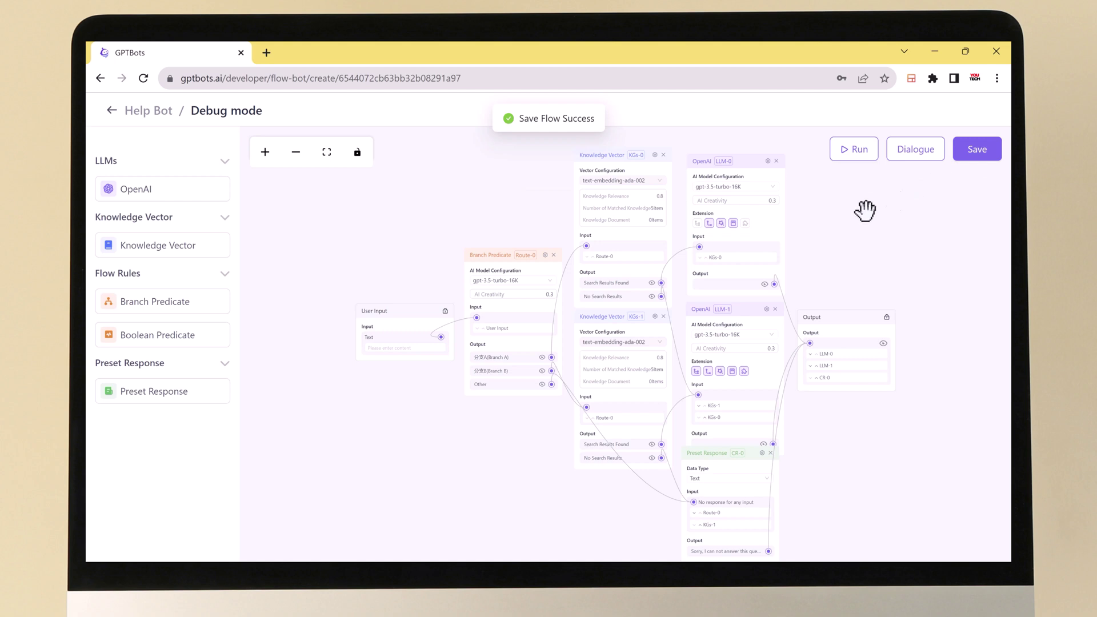
click(355, 342)
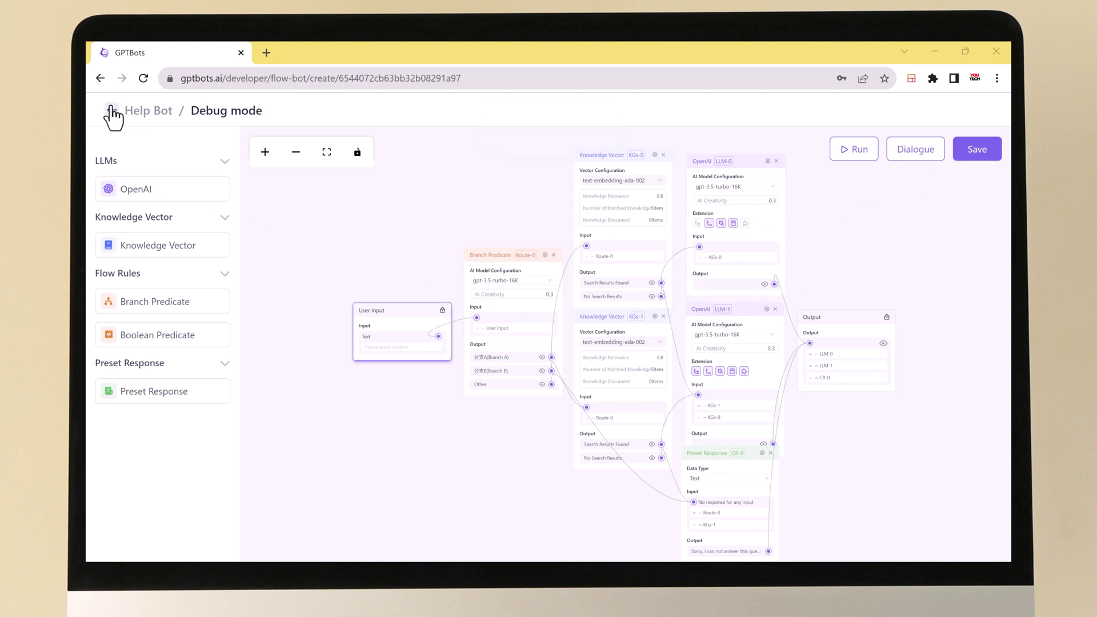
click(108, 81)
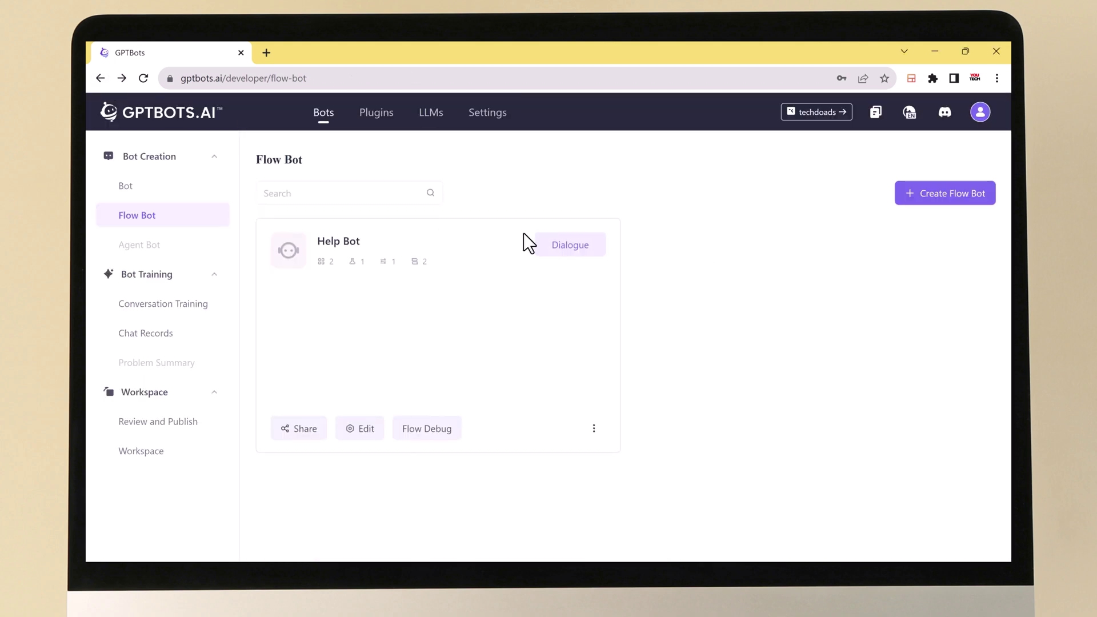
click(169, 192)
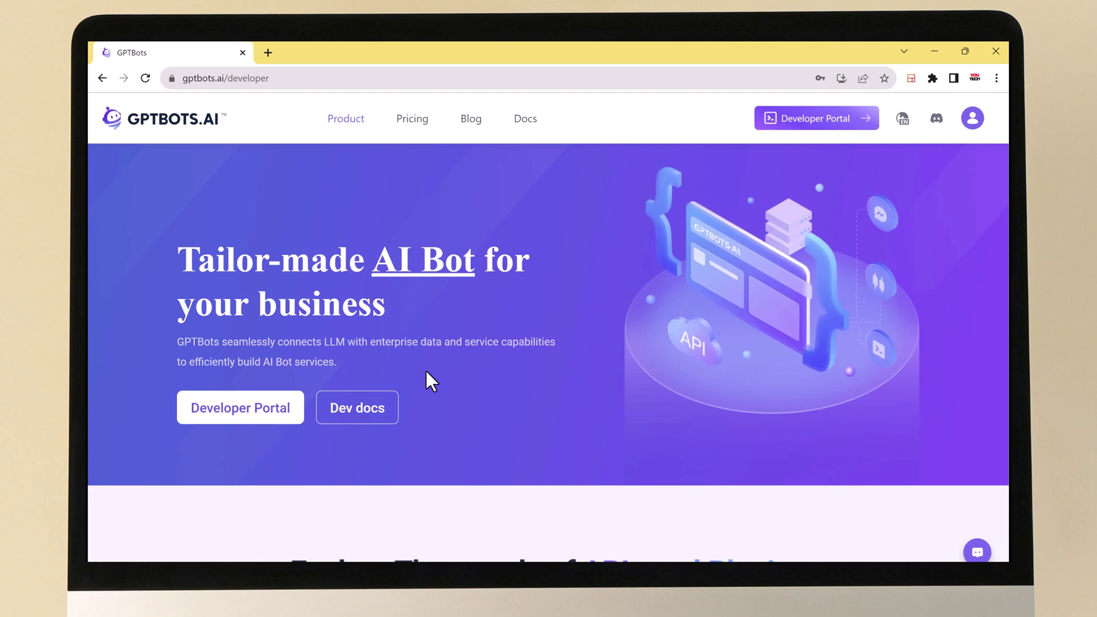
Look through the GPTBots product page's sections on APIs and plugins, platform capabilities and knowledge base upload.
scroll(432, 381, down, 3)
scroll(431, 381, down, 3)
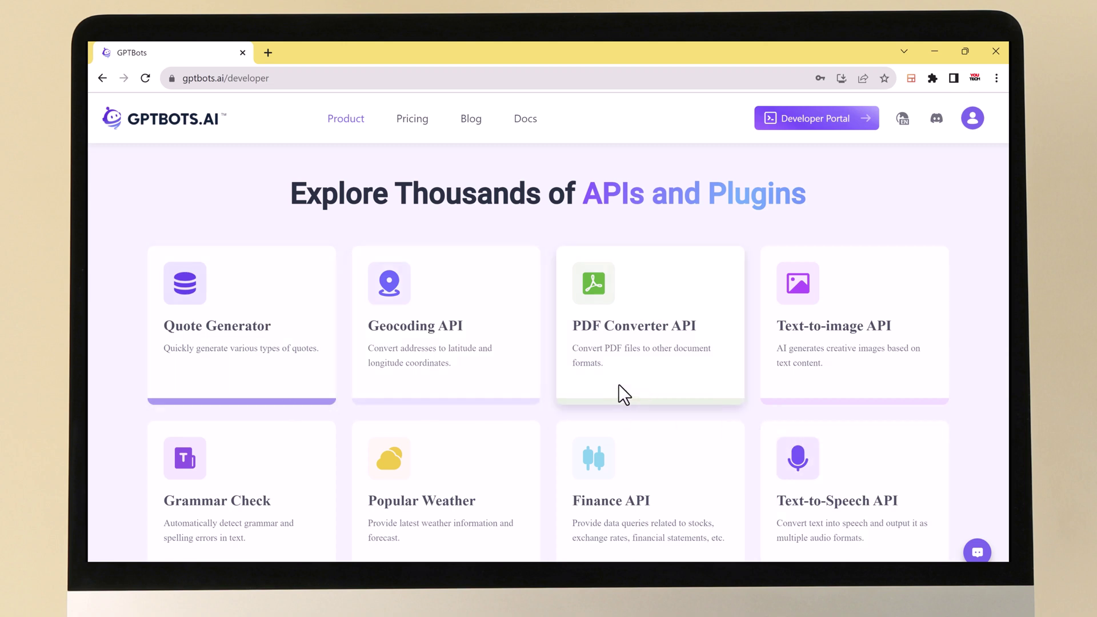
scroll(622, 393, down, 6)
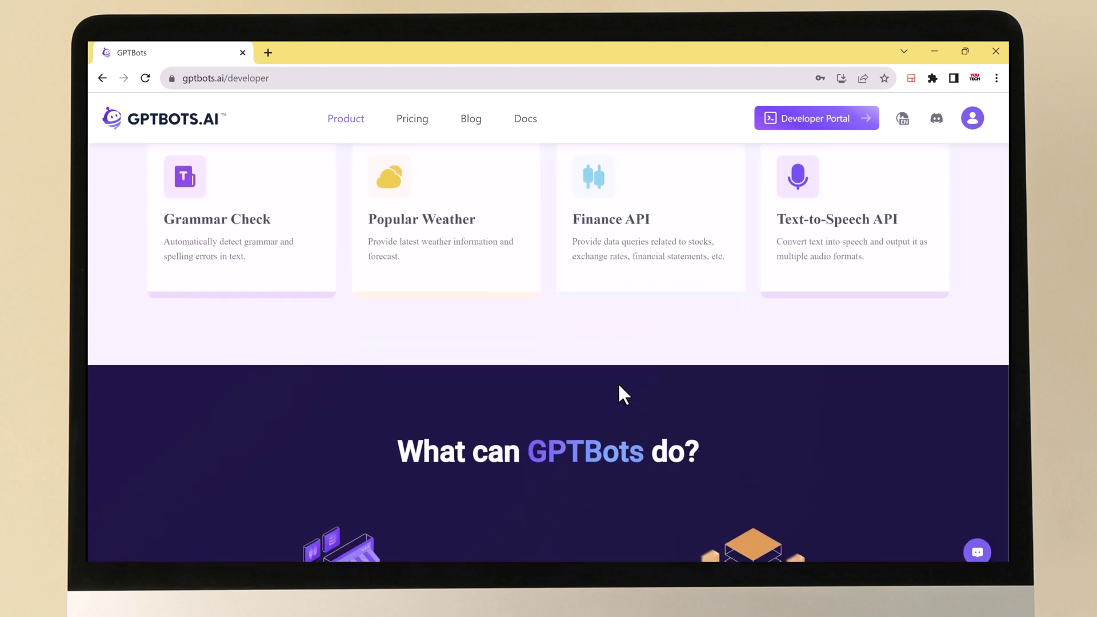
scroll(623, 393, down, 4)
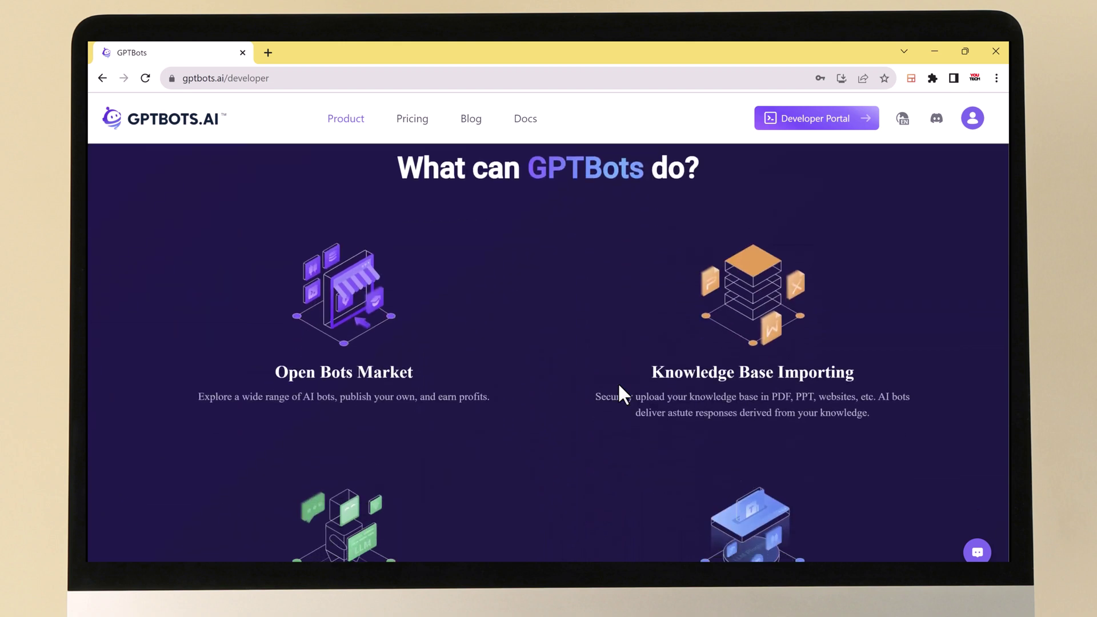
scroll(623, 393, down, 2)
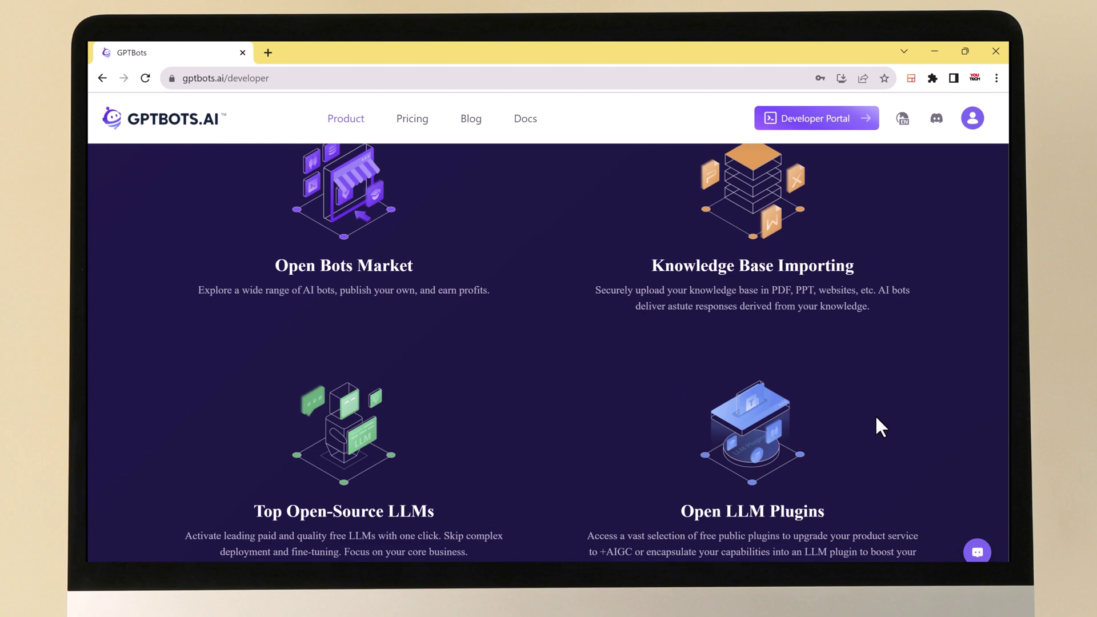
scroll(868, 412, down, 8)
scroll(875, 417, down, 3)
scroll(876, 417, up, 1)
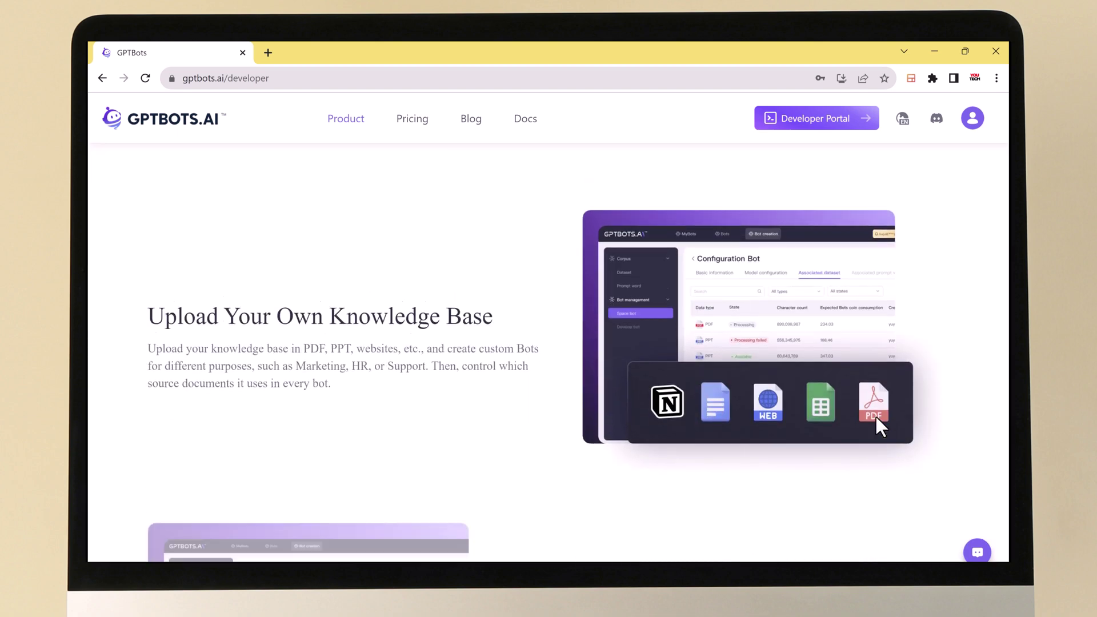